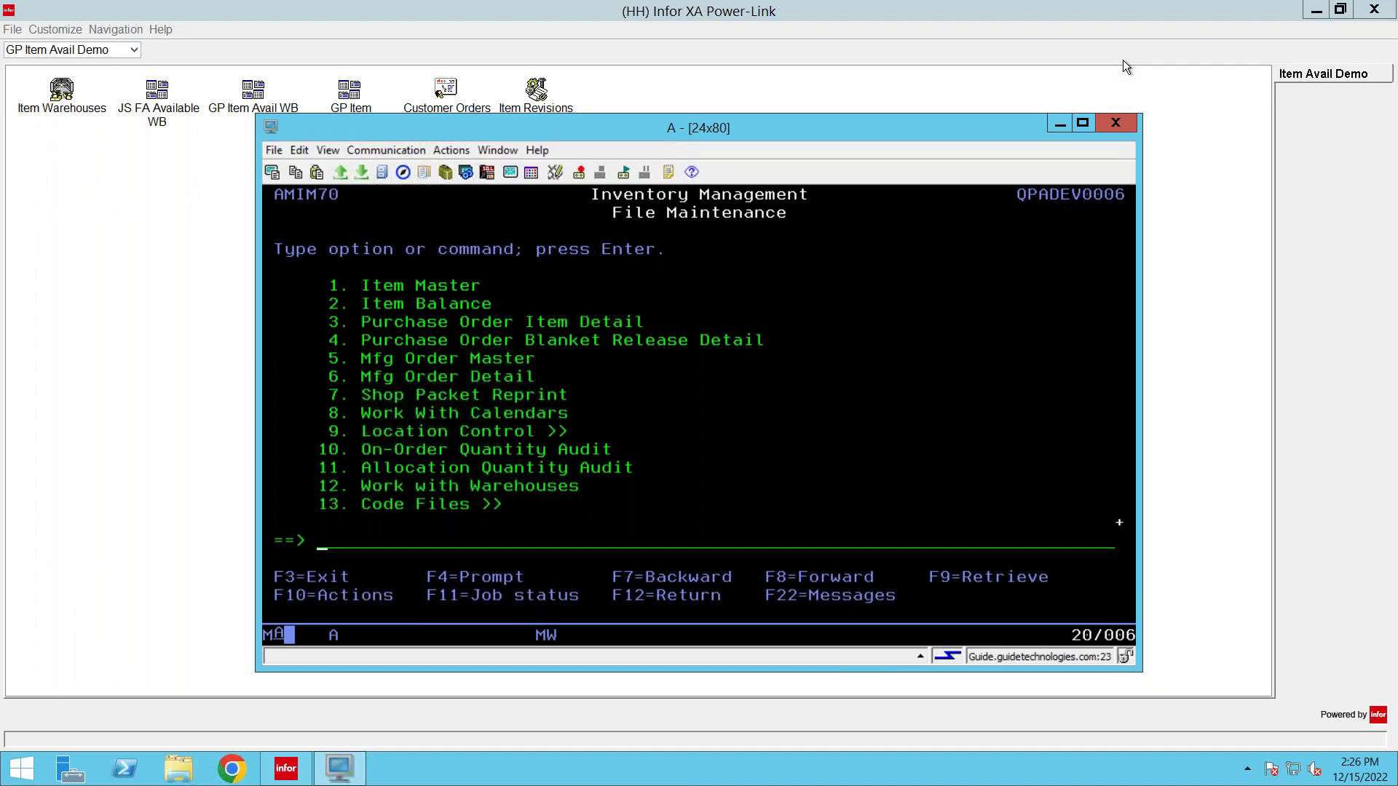
pyautogui.moveTo(1012, 4)
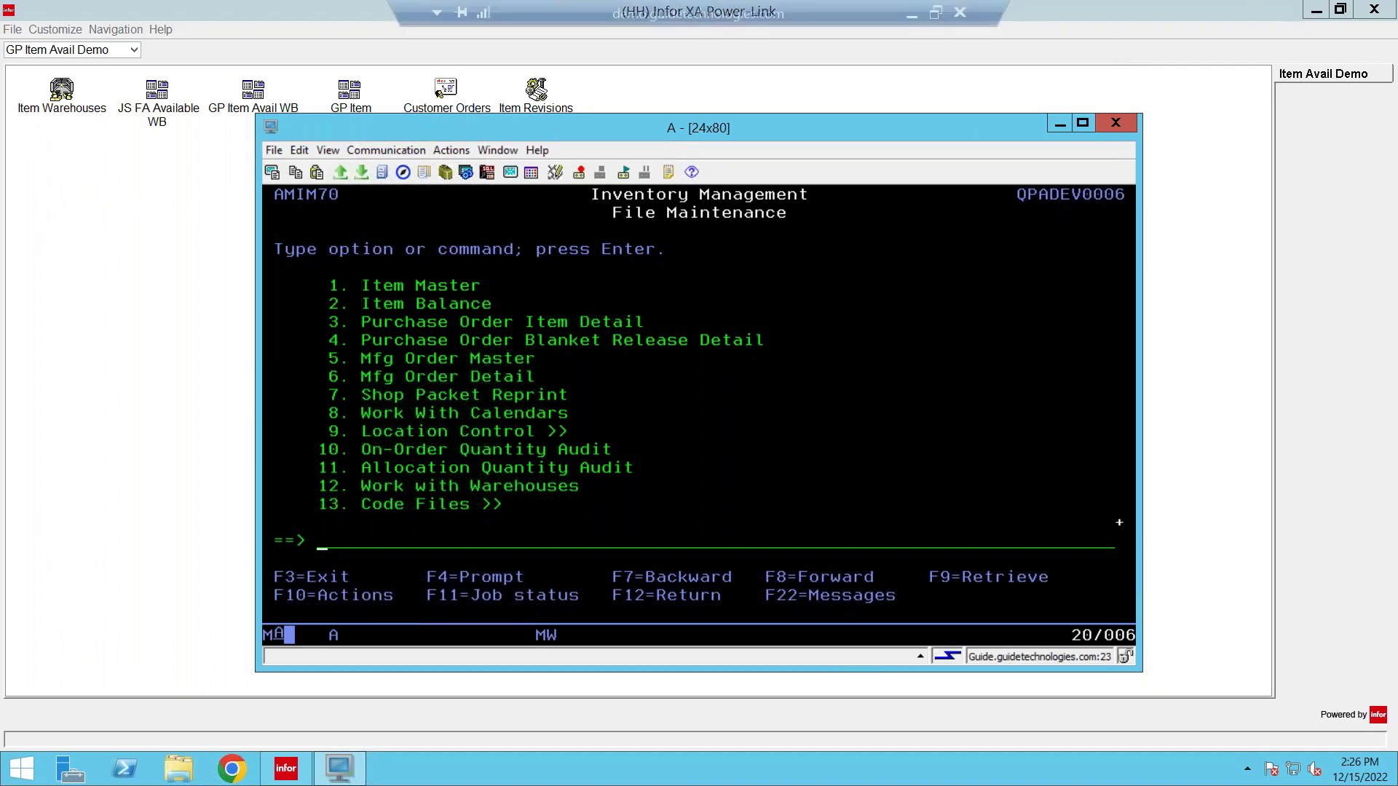
pyautogui.press('F3')
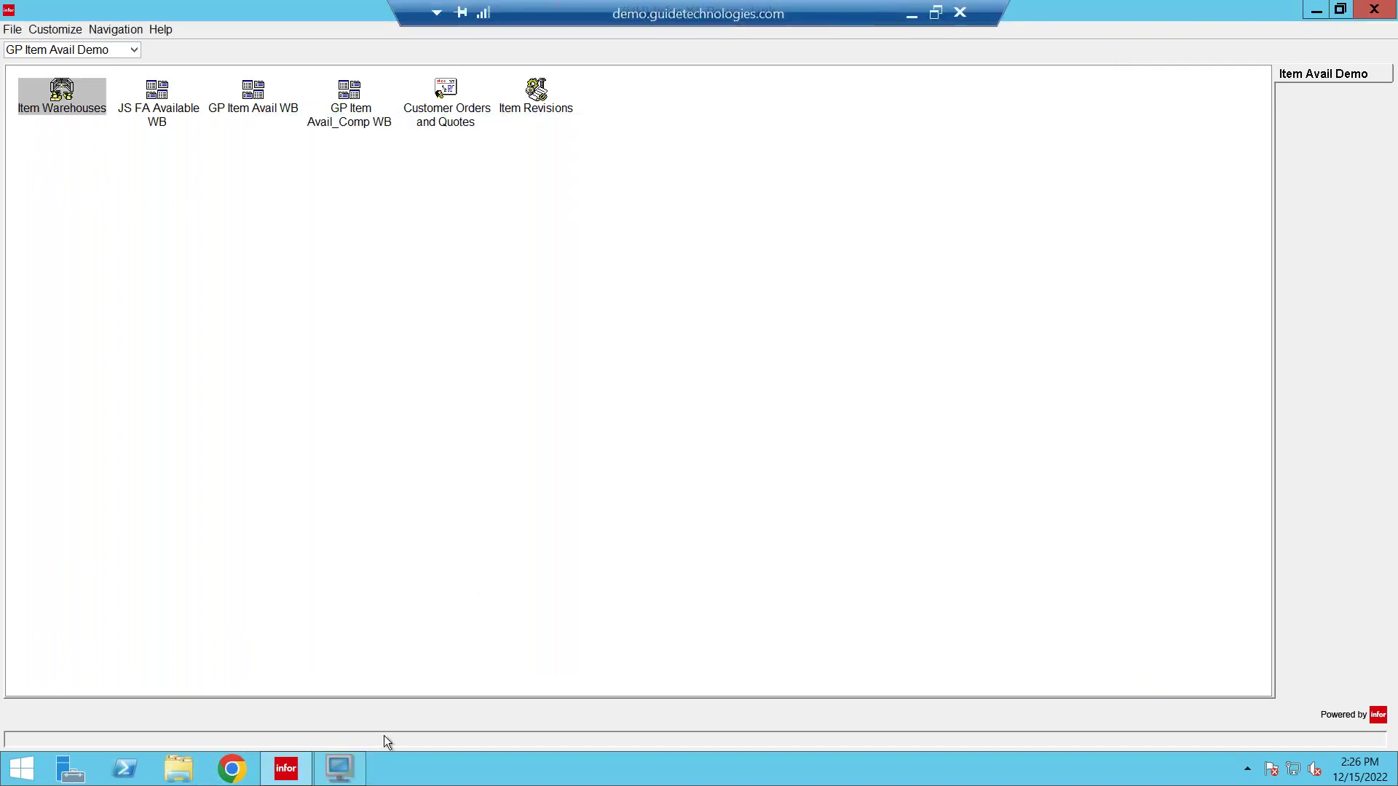
pyautogui.click(339, 768)
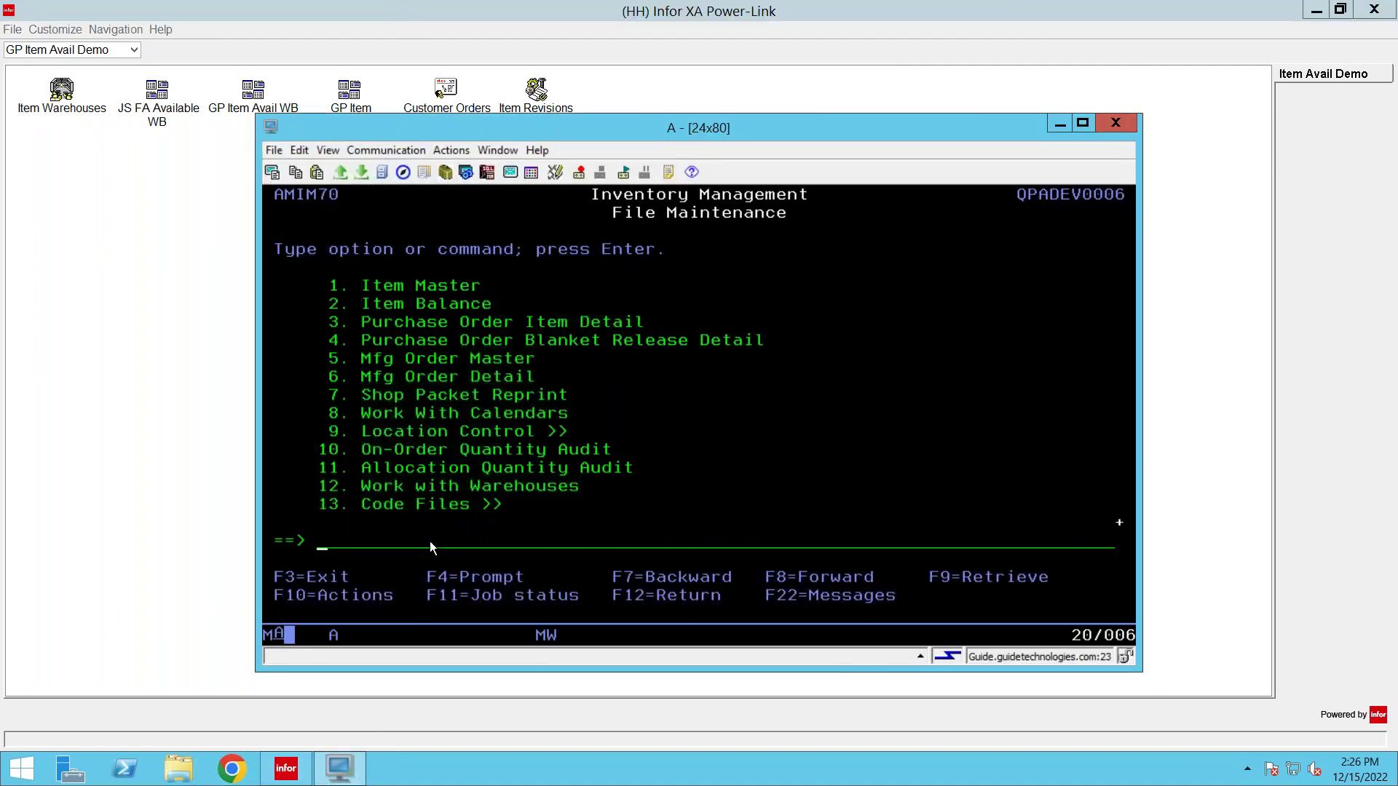
pyautogui.click(430, 542)
pyautogui.write('?')
pyautogui.press('Return')
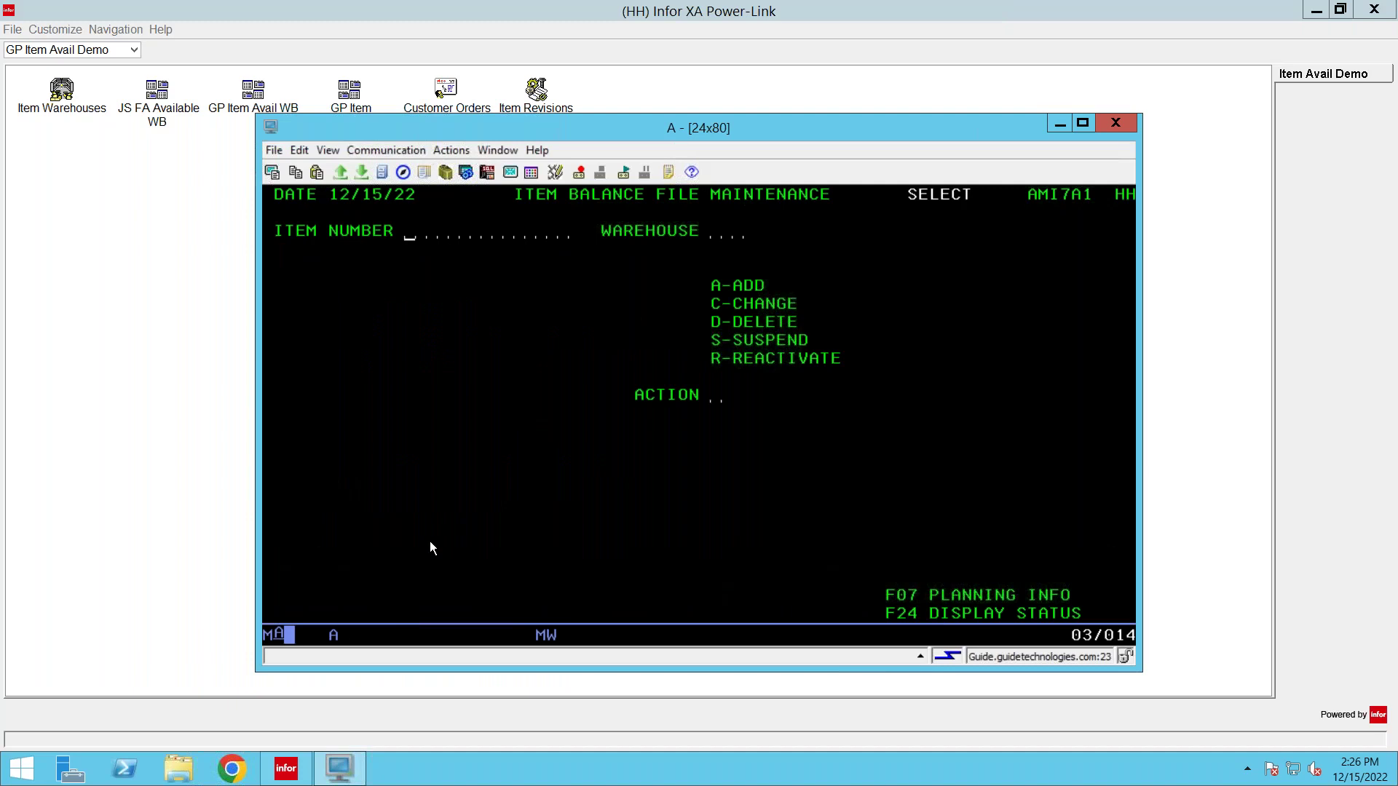
pyautogui.write('A-FAS-JS')
pyautogui.press('Tab')
pyautogui.write('V')
pyautogui.hotkey('shift', 'F12')
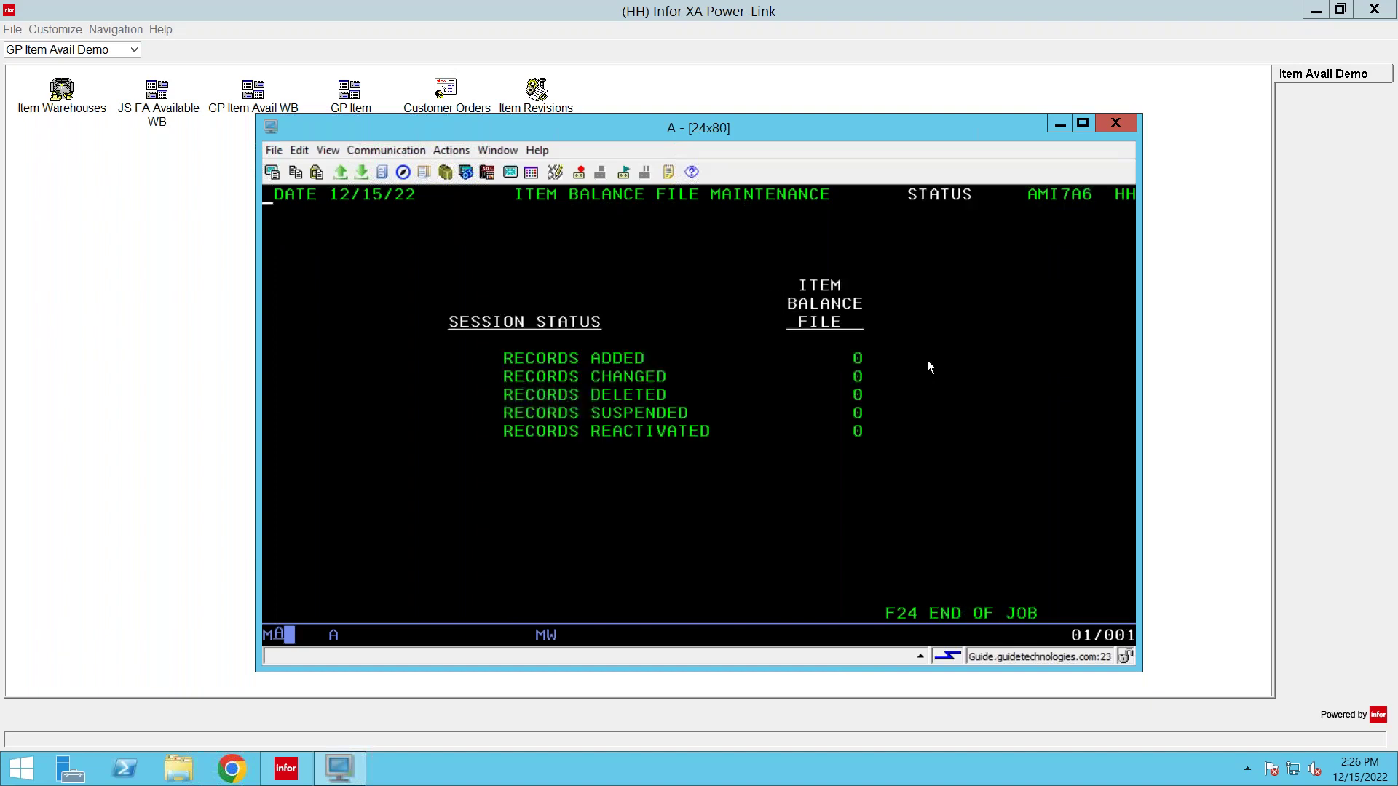
pyautogui.hotkey('shift', 'F12')
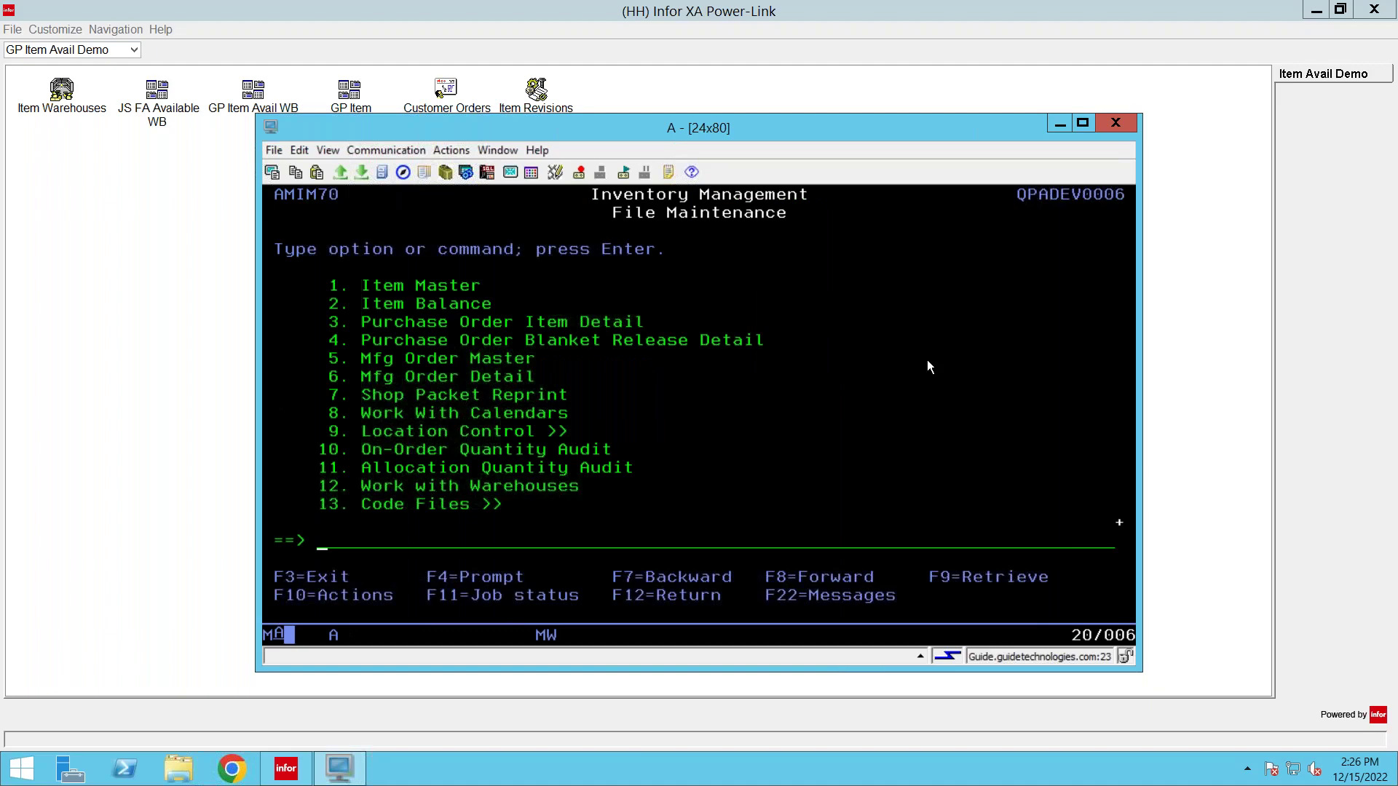
pyautogui.press('F12')
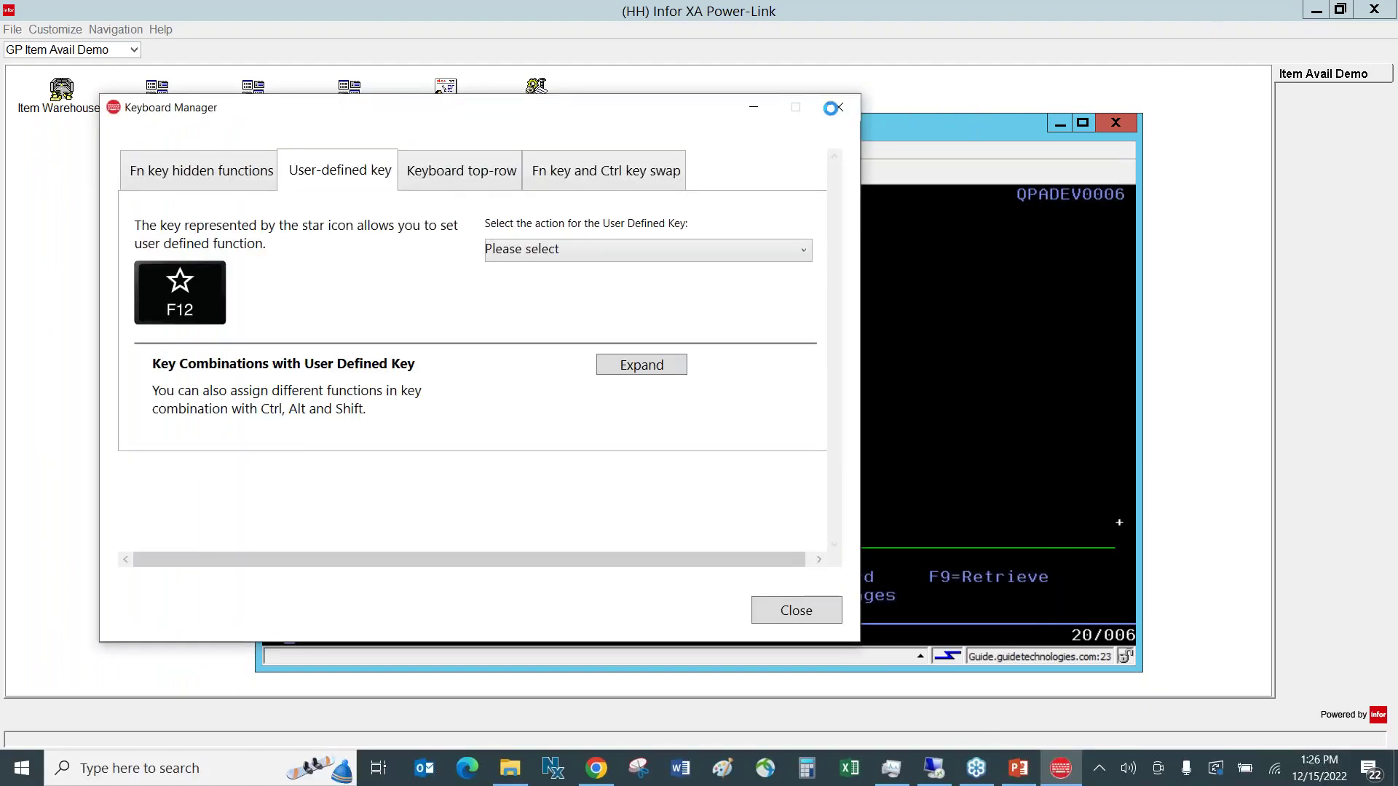
pyautogui.click(839, 107)
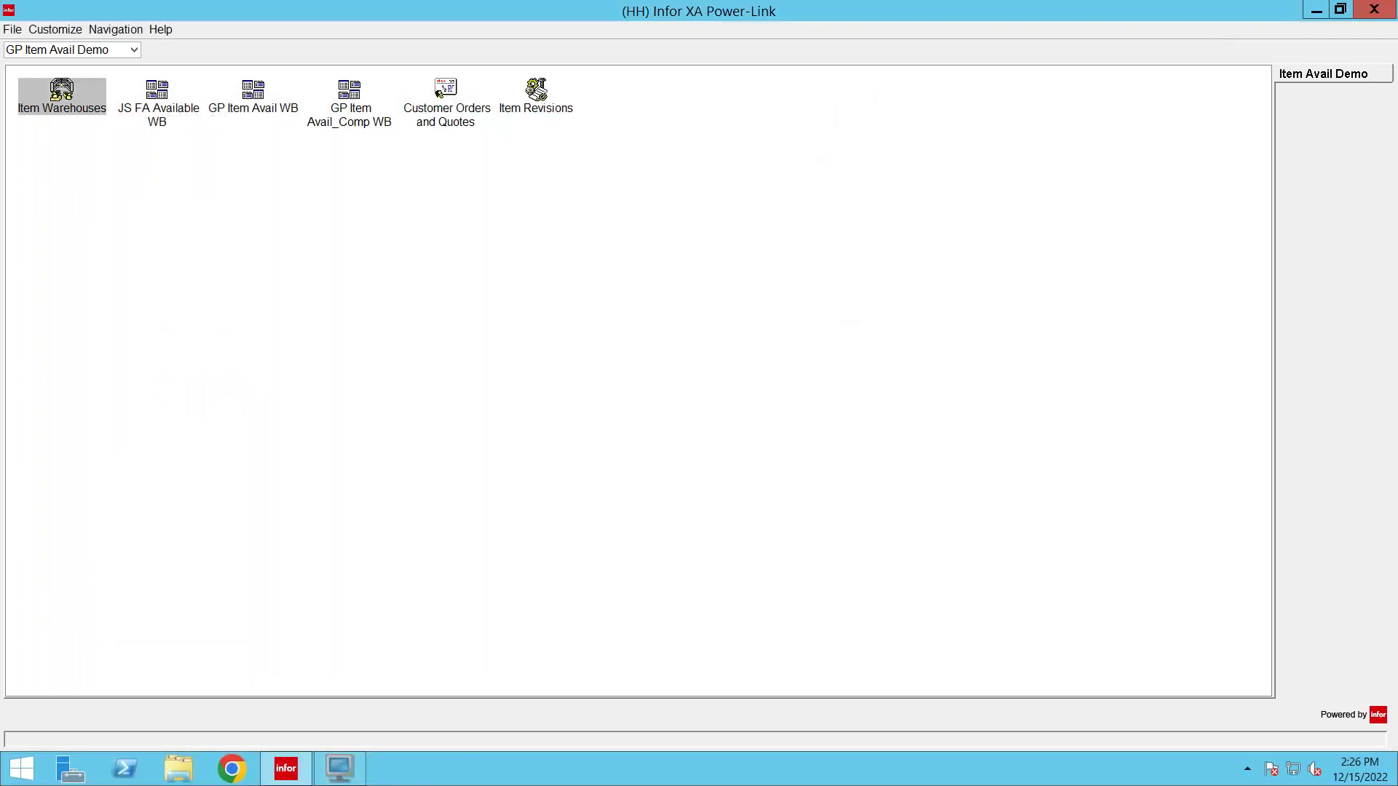
# Run the Item Balance Detail - All Warehouses inquiry in the terminal session for item A-FAS-JS.
pyautogui.click(338, 770)
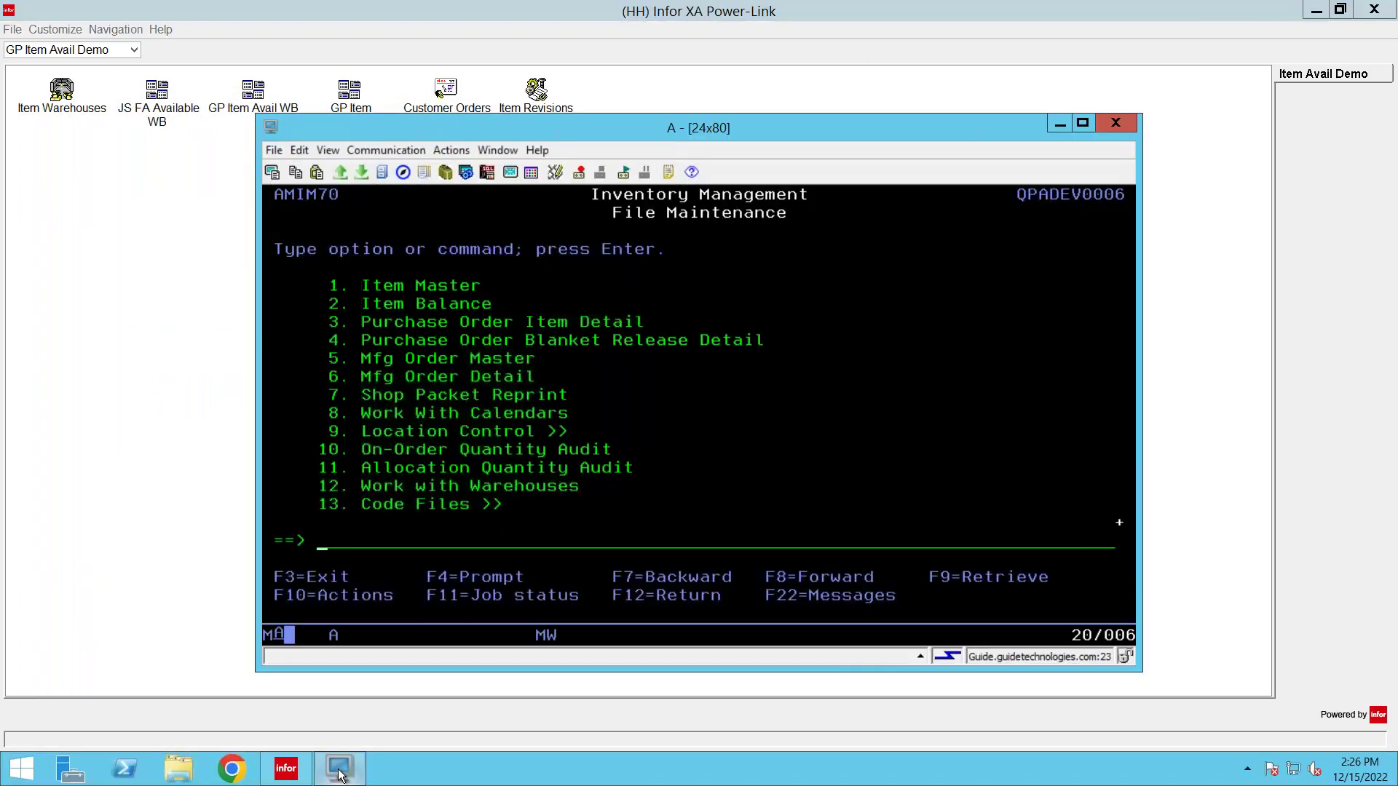
pyautogui.press('F12')
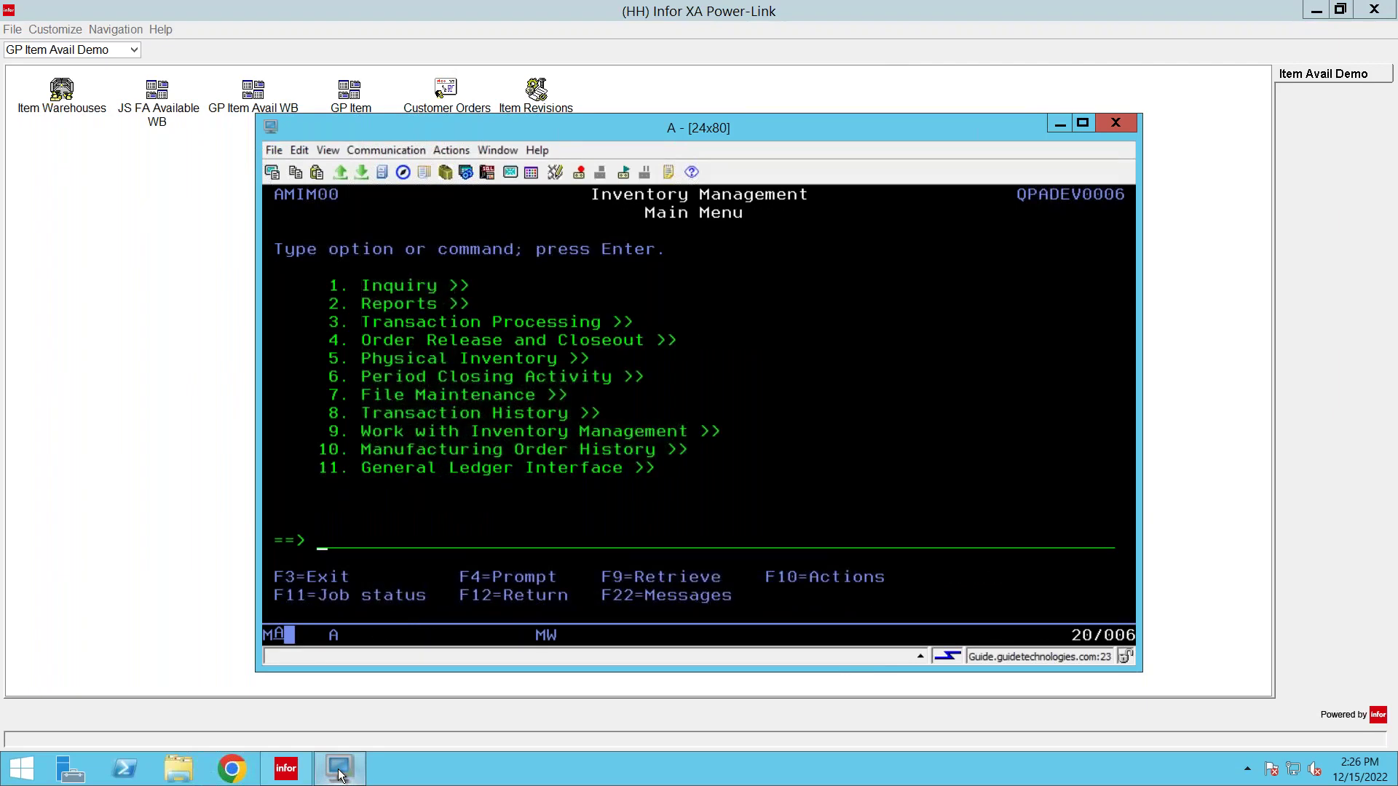
pyautogui.write('1')
pyautogui.press('Return')
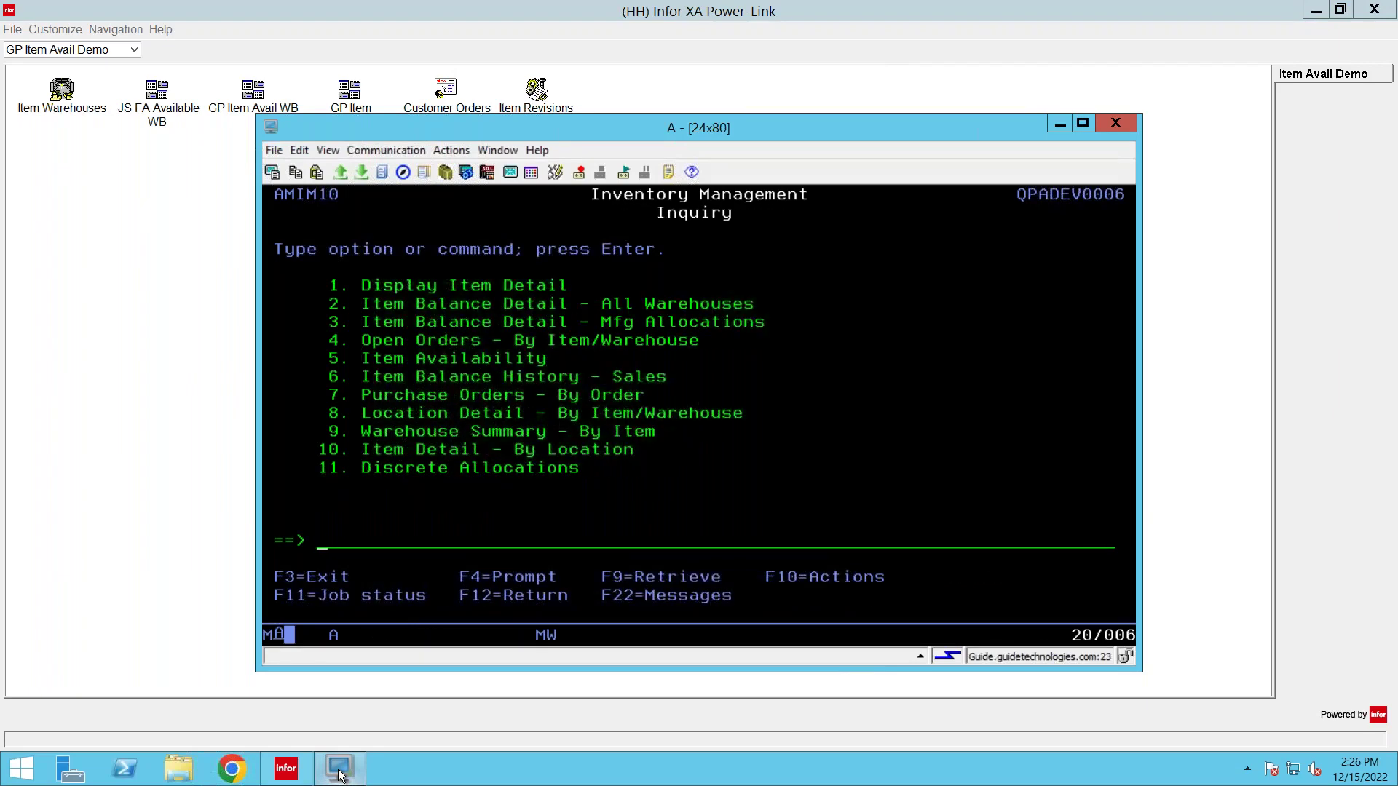
pyautogui.write('2')
pyautogui.press('Return')
pyautogui.write('A')
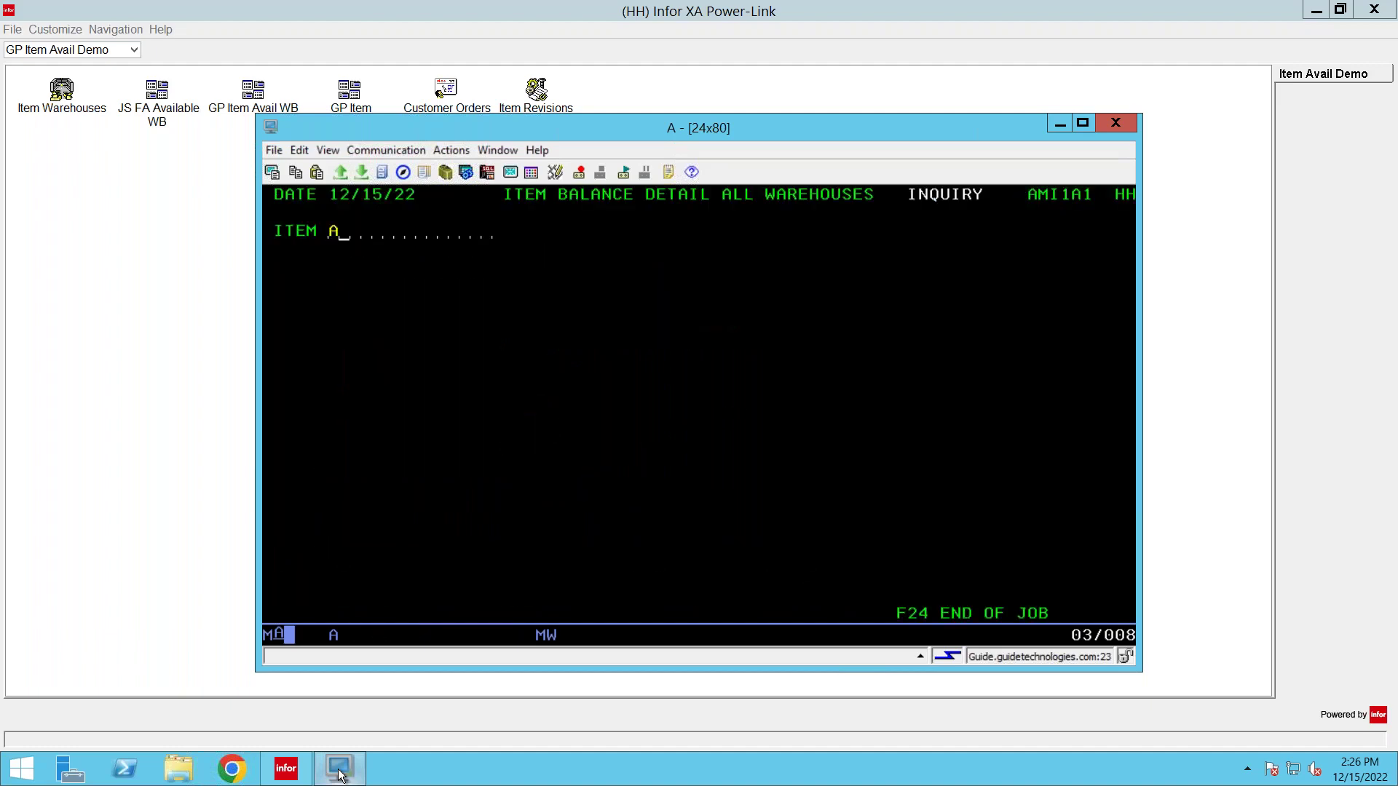
pyautogui.write('-FAS-JS')
pyautogui.press('Return')
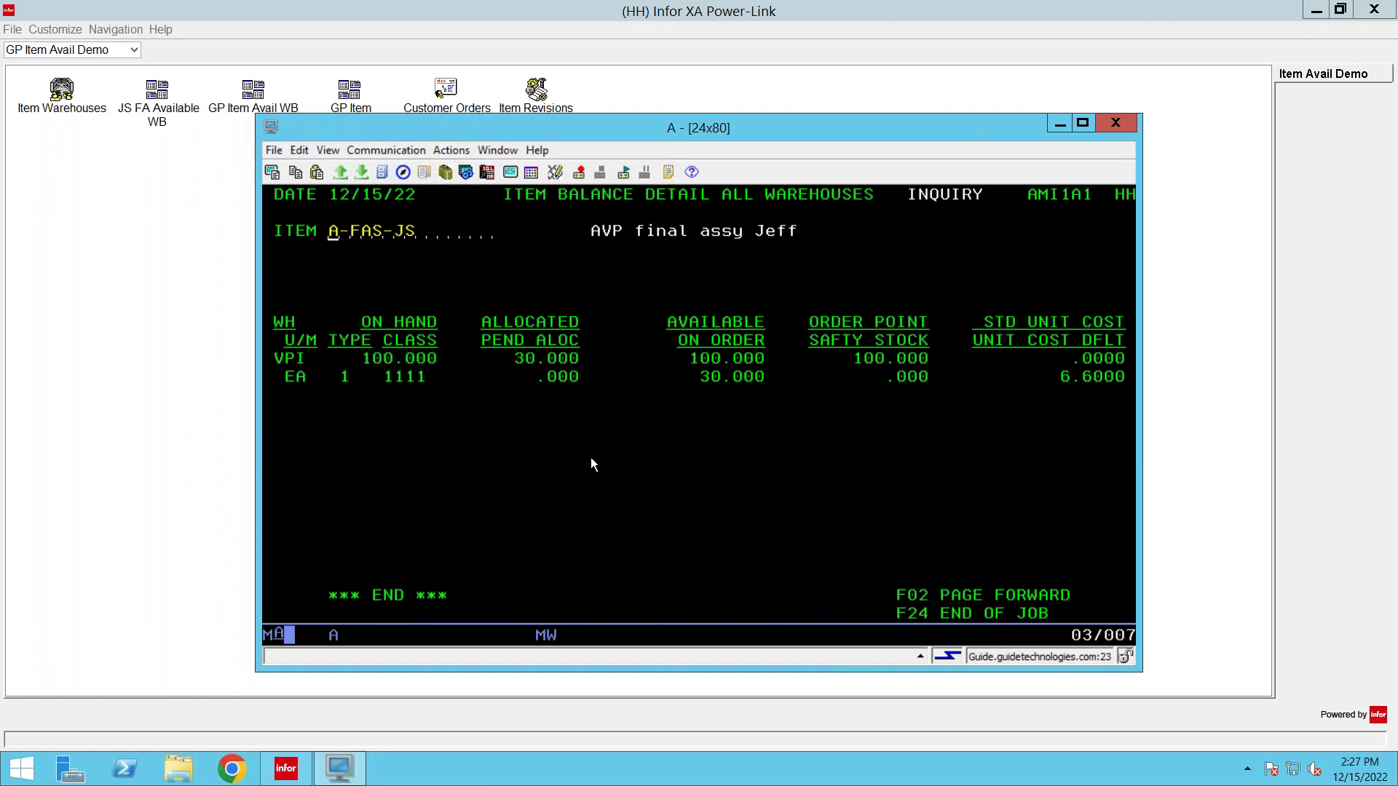
pyautogui.press('F12')
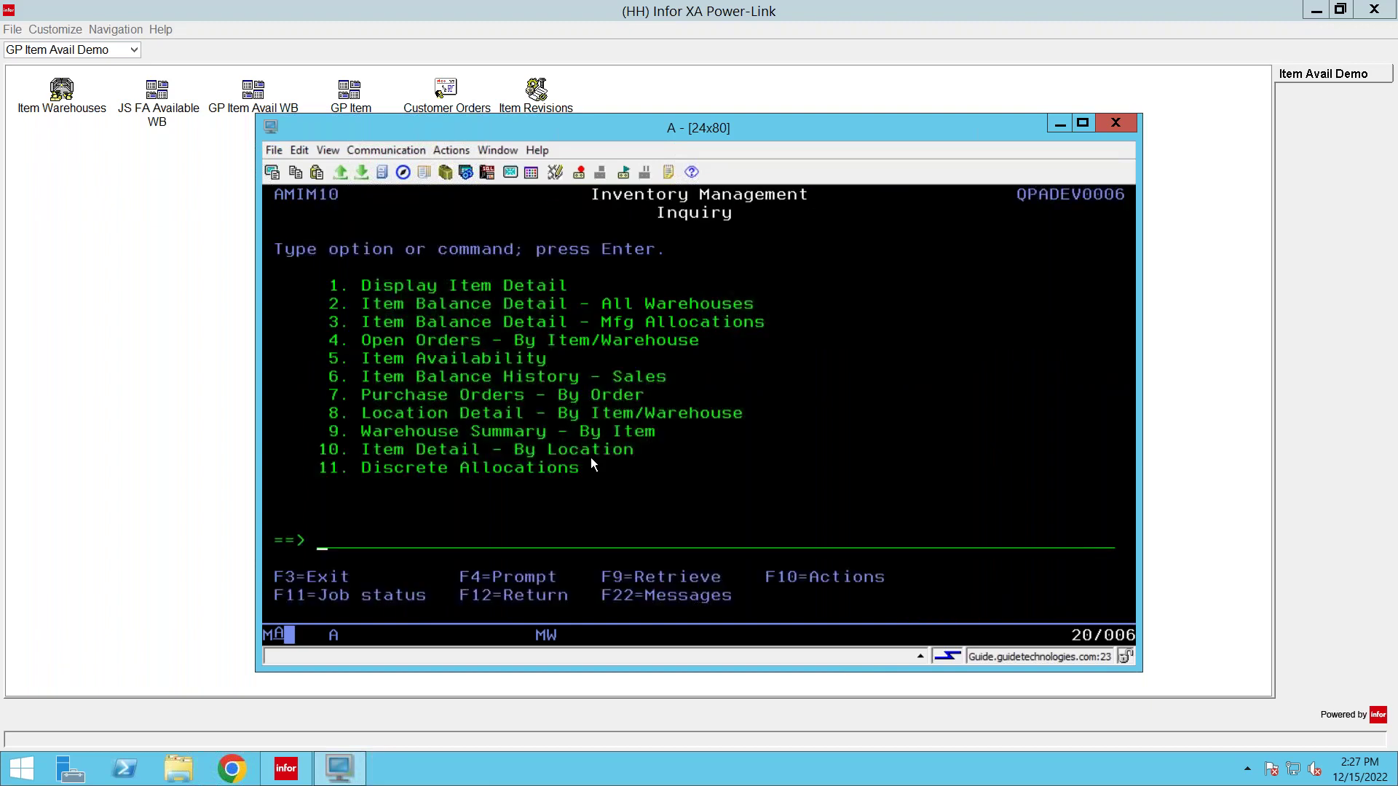
# Run the Item Availability inquiry for item A-FAS-JS in warehouse VPI, leaving it after viewing its receipts and customer orders.
pyautogui.write('5')
pyautogui.press('Return')
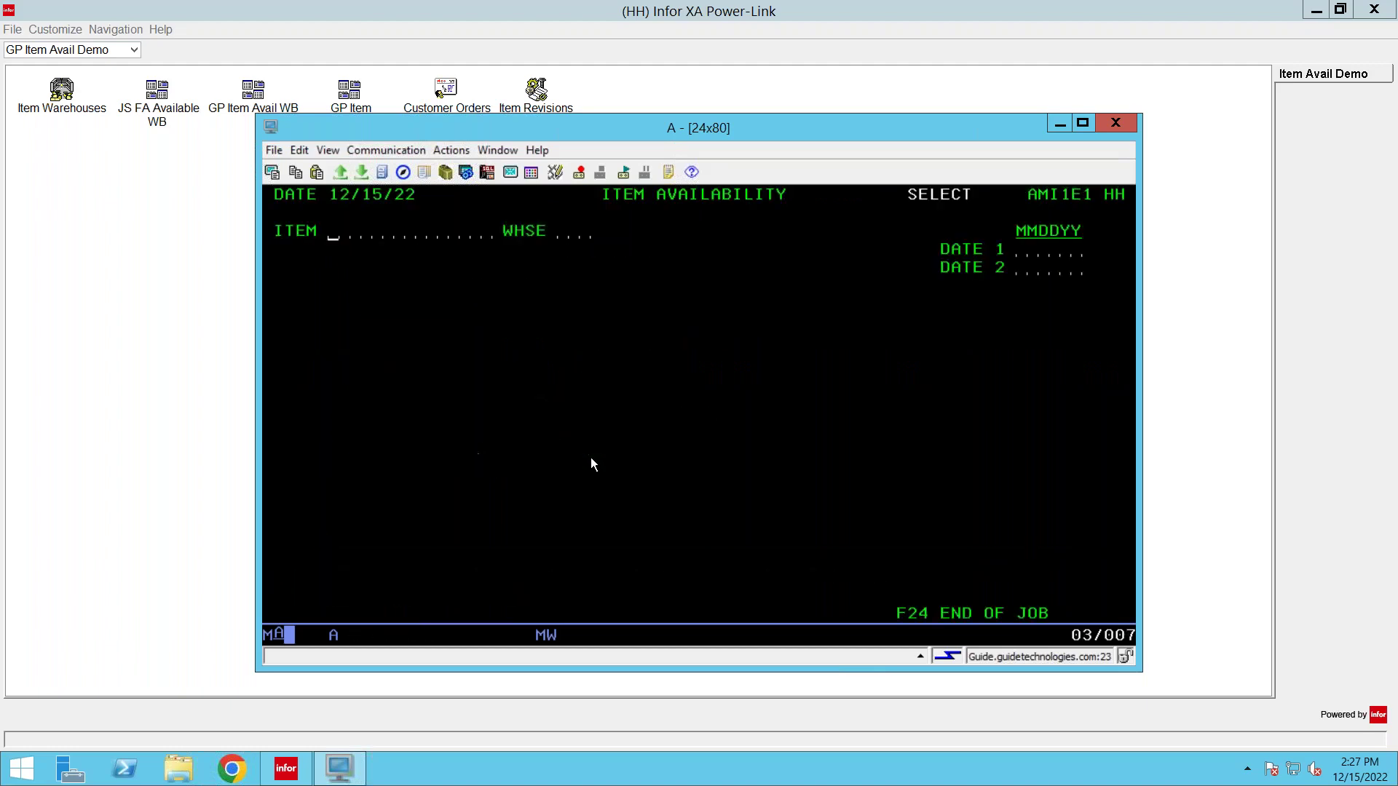
pyautogui.write('A-FAS-JS')
pyautogui.press('Tab')
pyautogui.write('VPI')
pyautogui.press('Return')
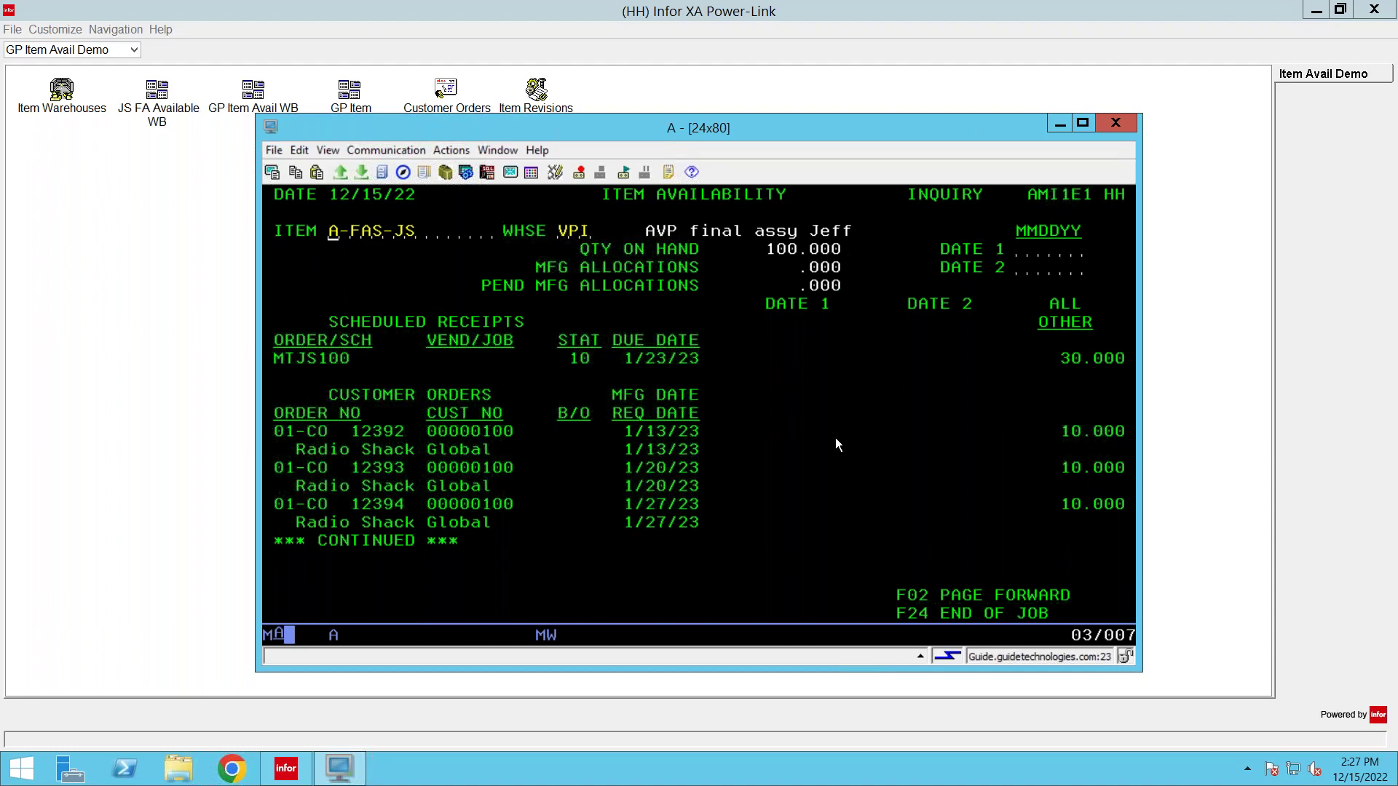
pyautogui.hotkey('shift', 'F12')
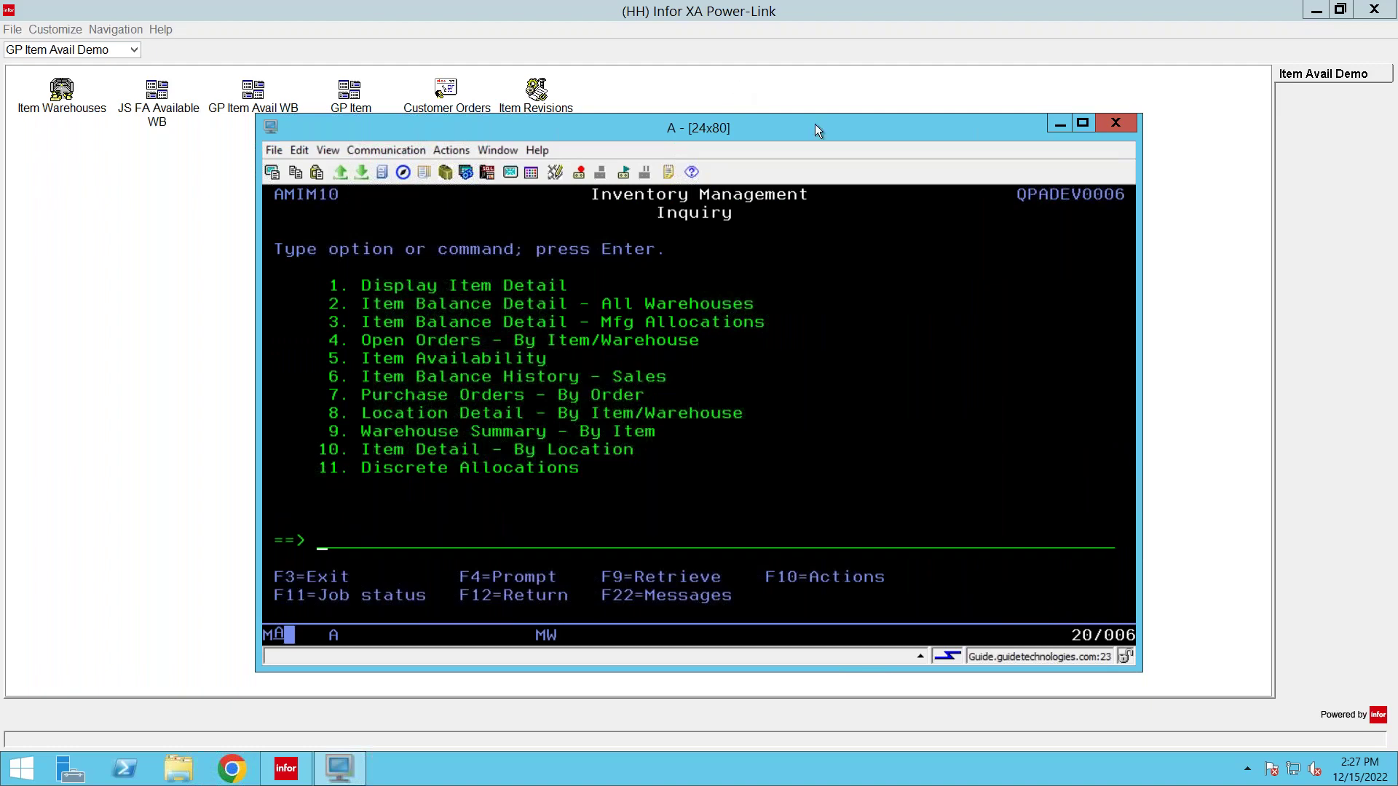
# Switch to Infor XA Power-Link, open Item Warehouses and display the customer orders for item A-FAS-JS in warehouse VPI.
pyautogui.click(1060, 121)
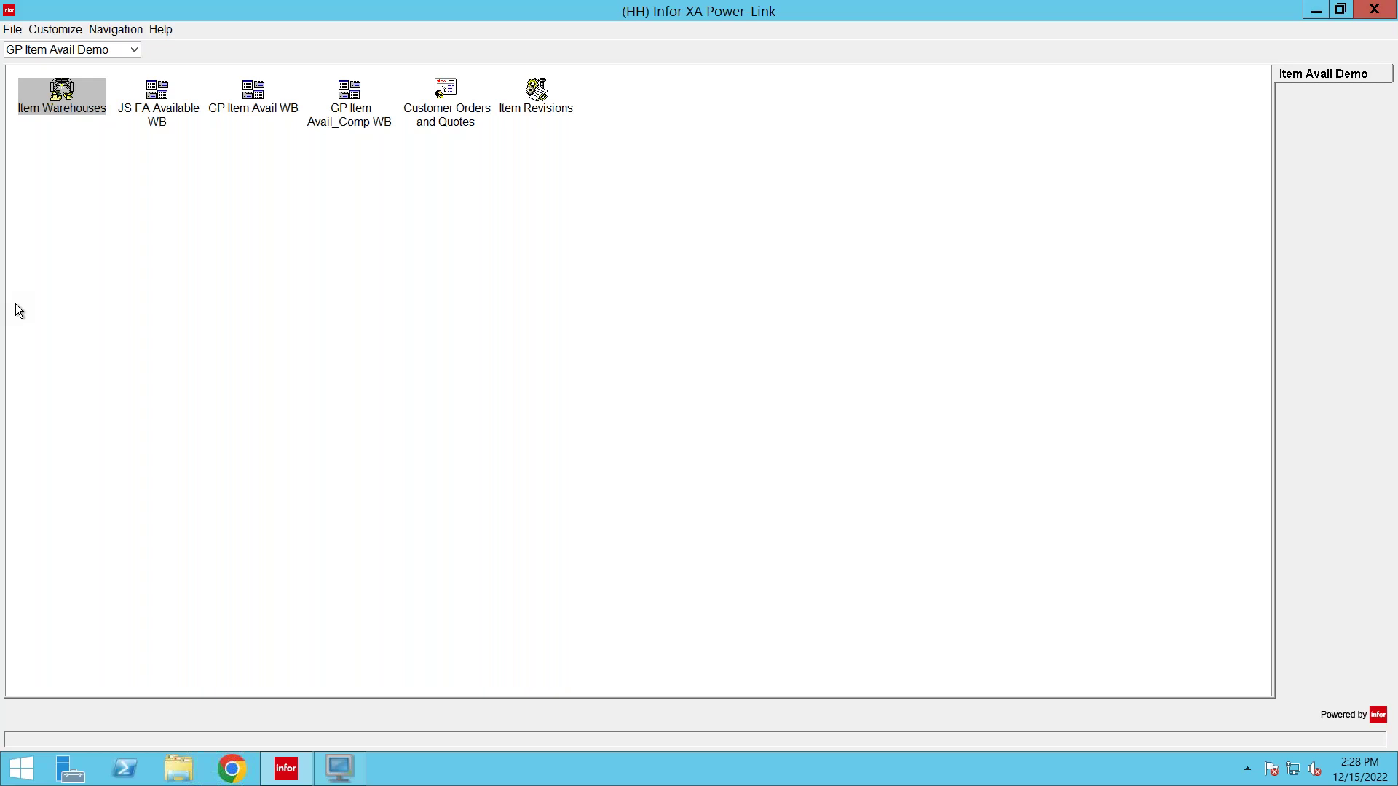
pyautogui.doubleClick(62, 106)
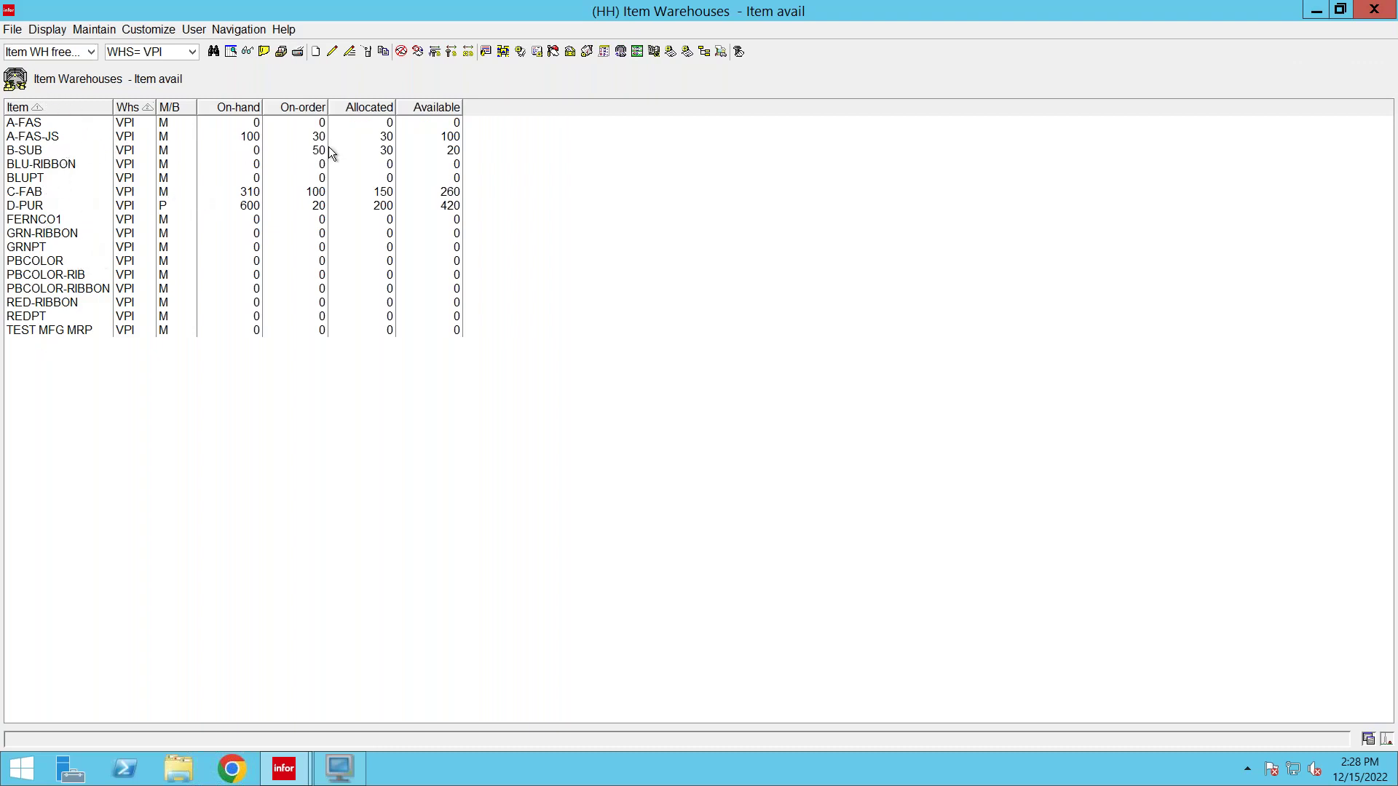
pyautogui.click(78, 135)
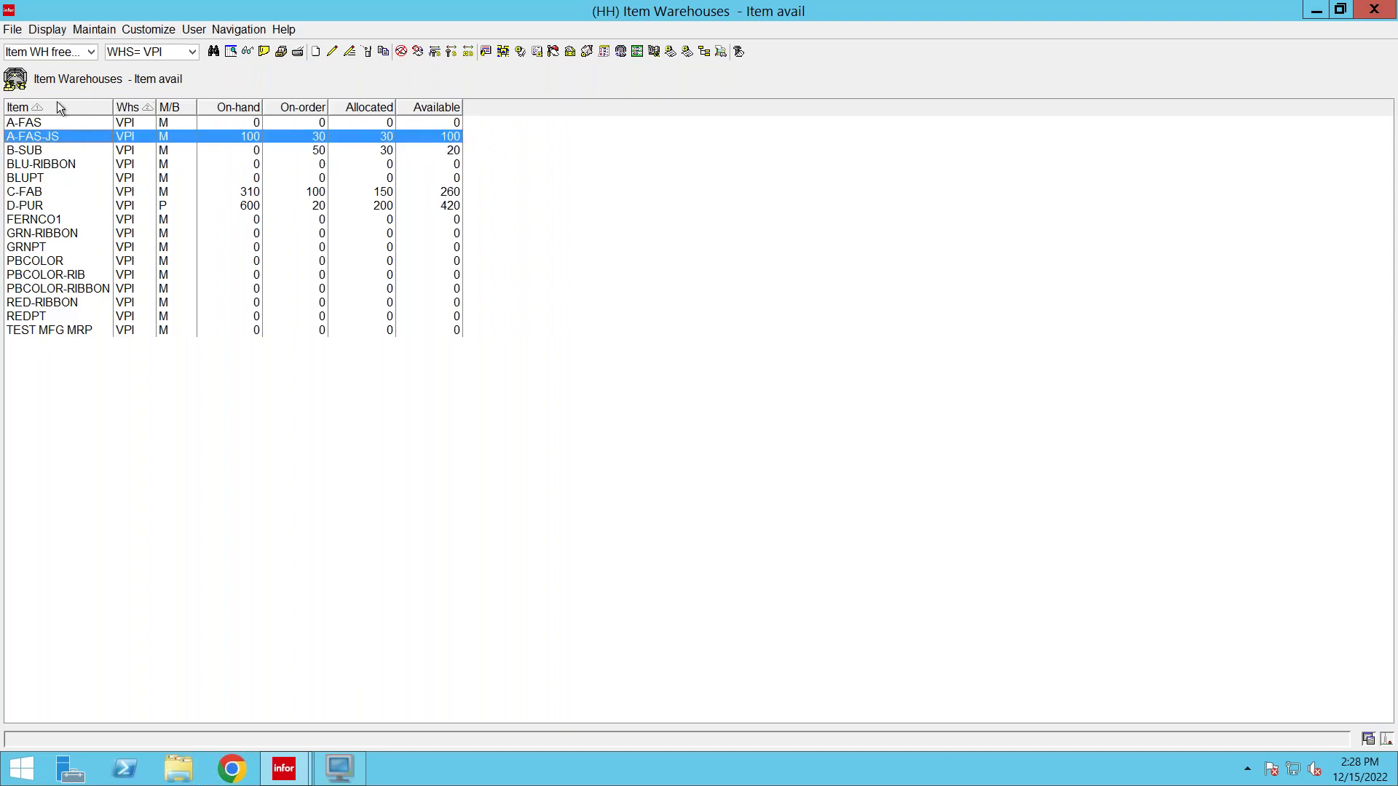
pyautogui.click(47, 31)
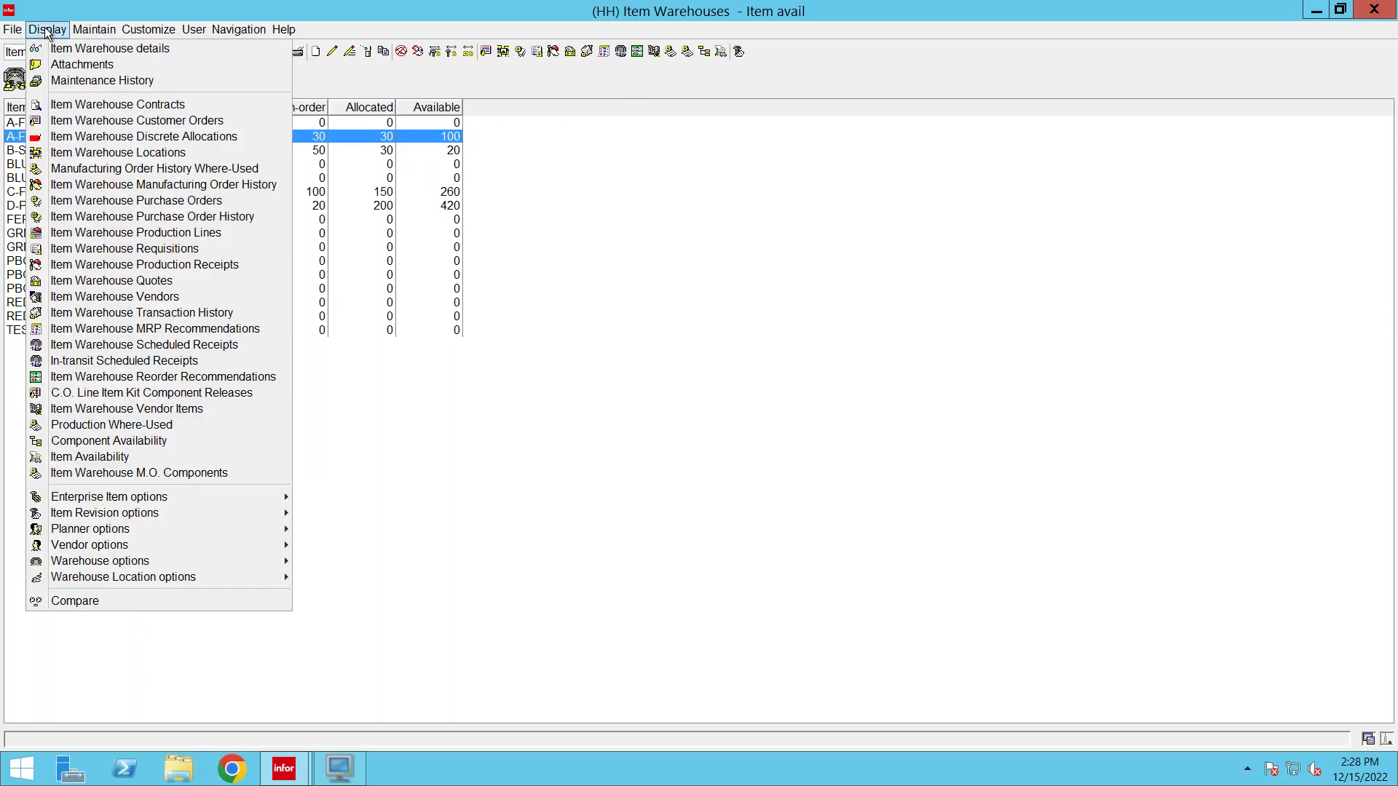
pyautogui.click(92, 121)
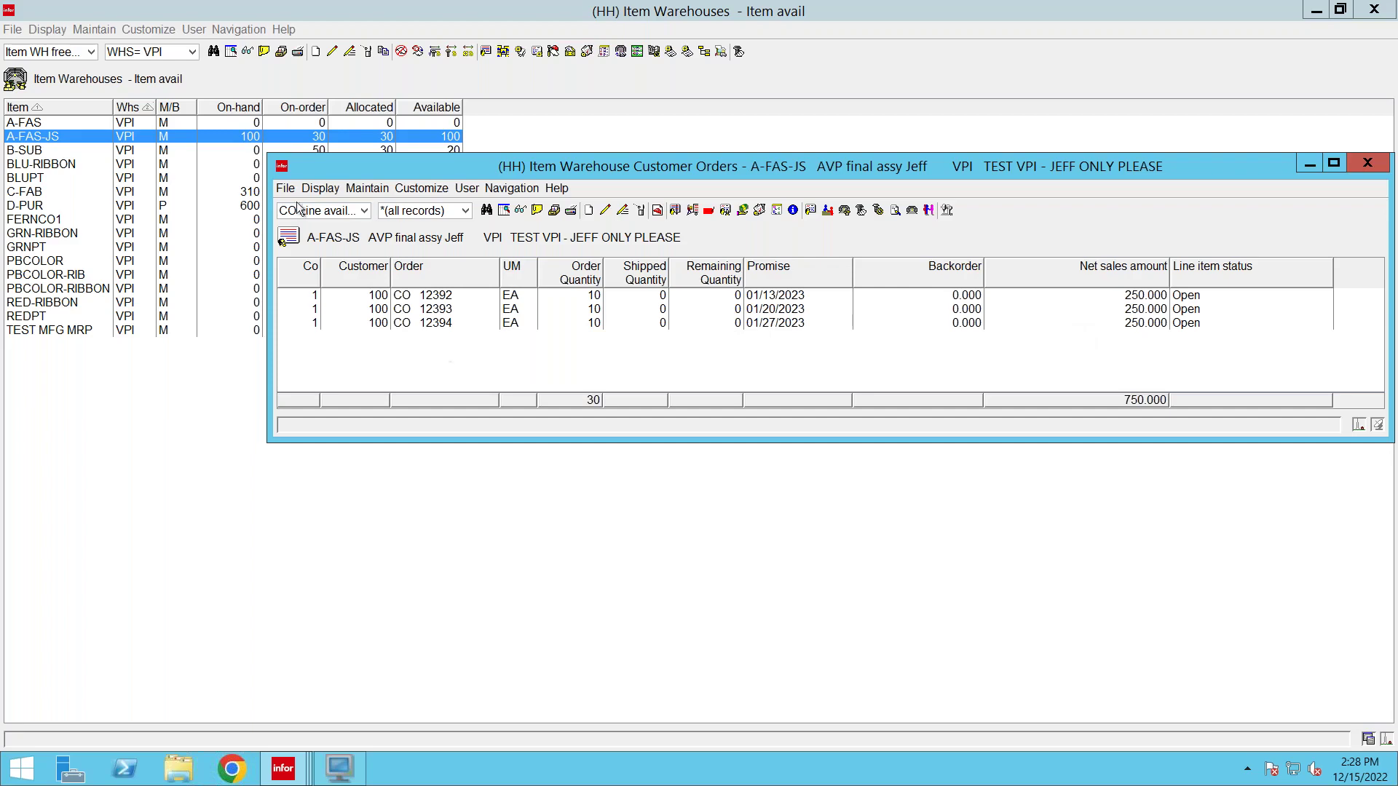
# View the production receipts for A-FAS-JS together with its customer orders, and close these windows and Item Warehouses.
pyautogui.click(46, 31)
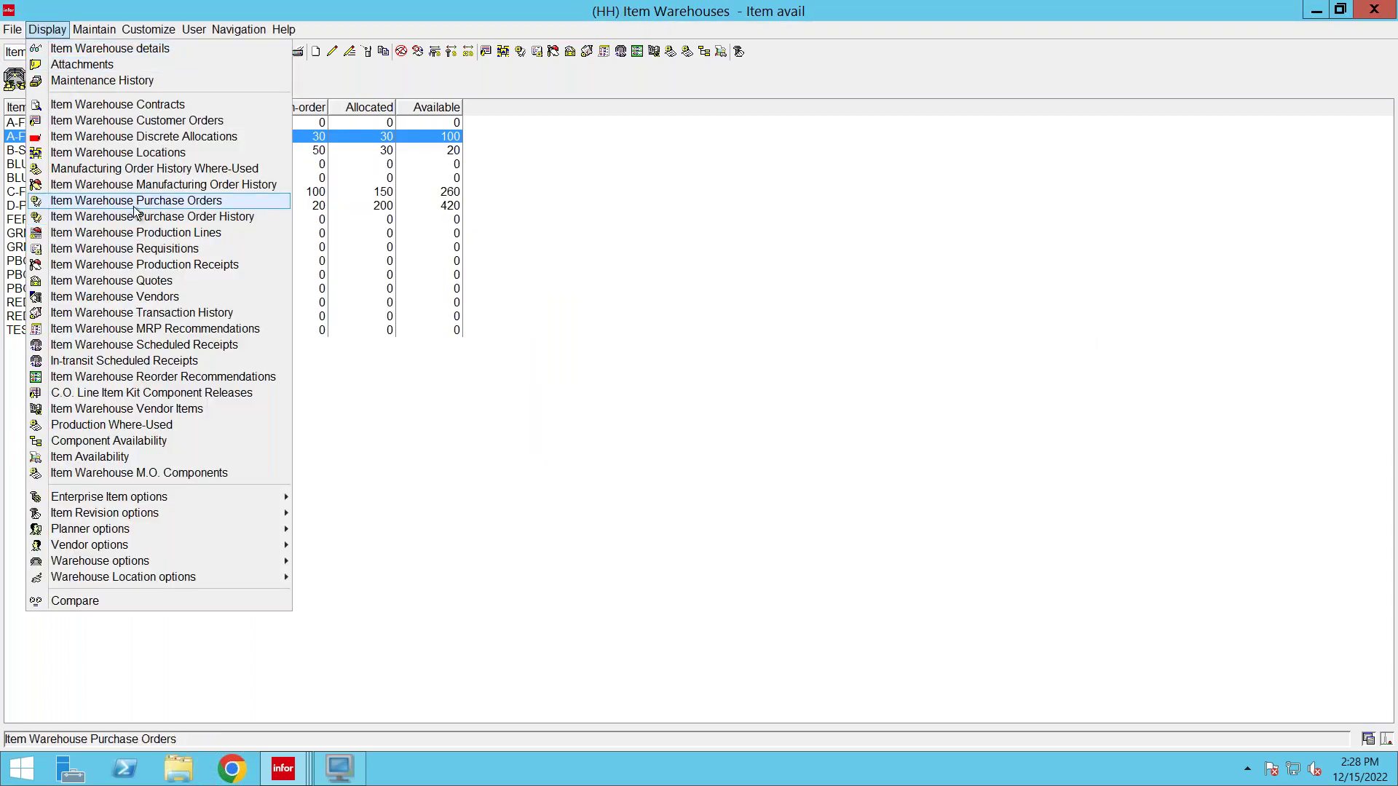
pyautogui.click(141, 267)
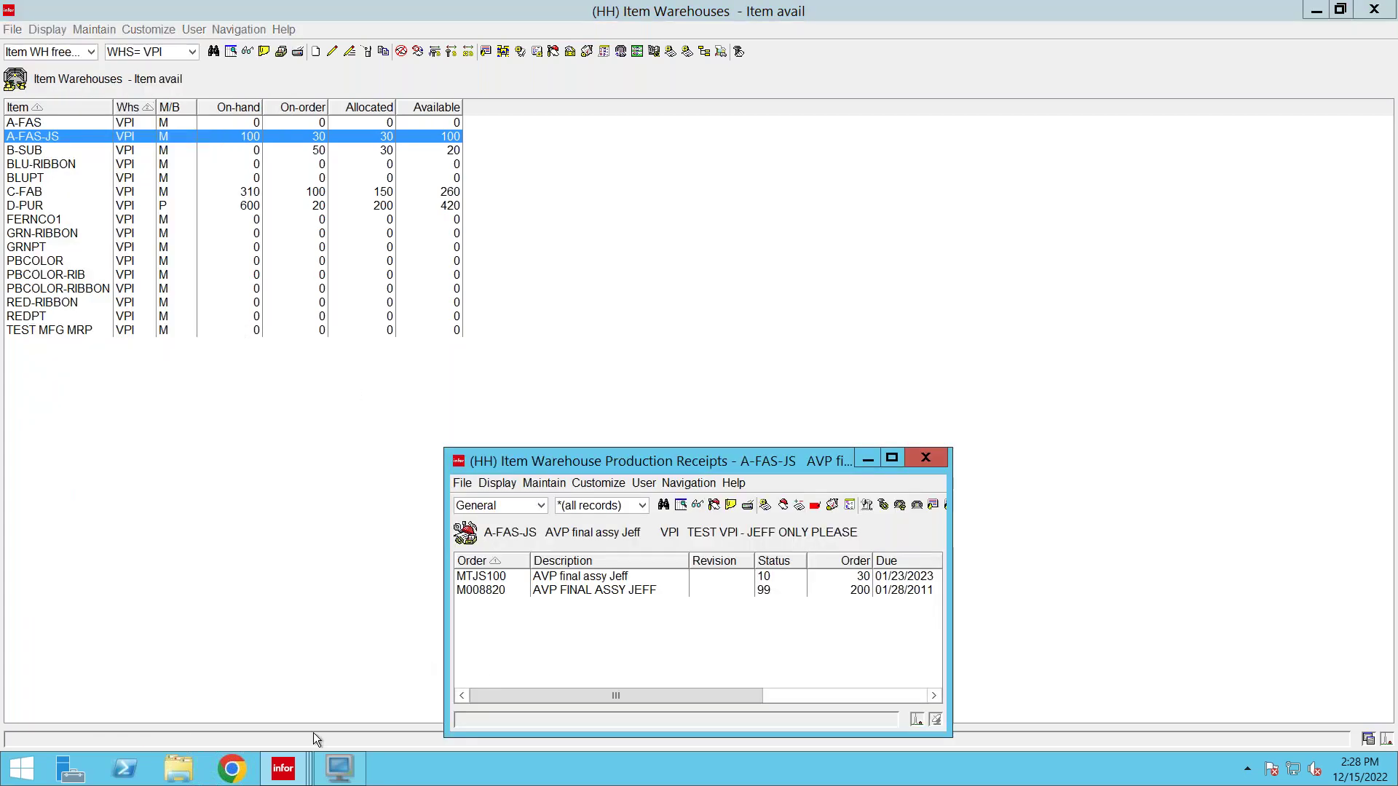
pyautogui.moveTo(283, 776)
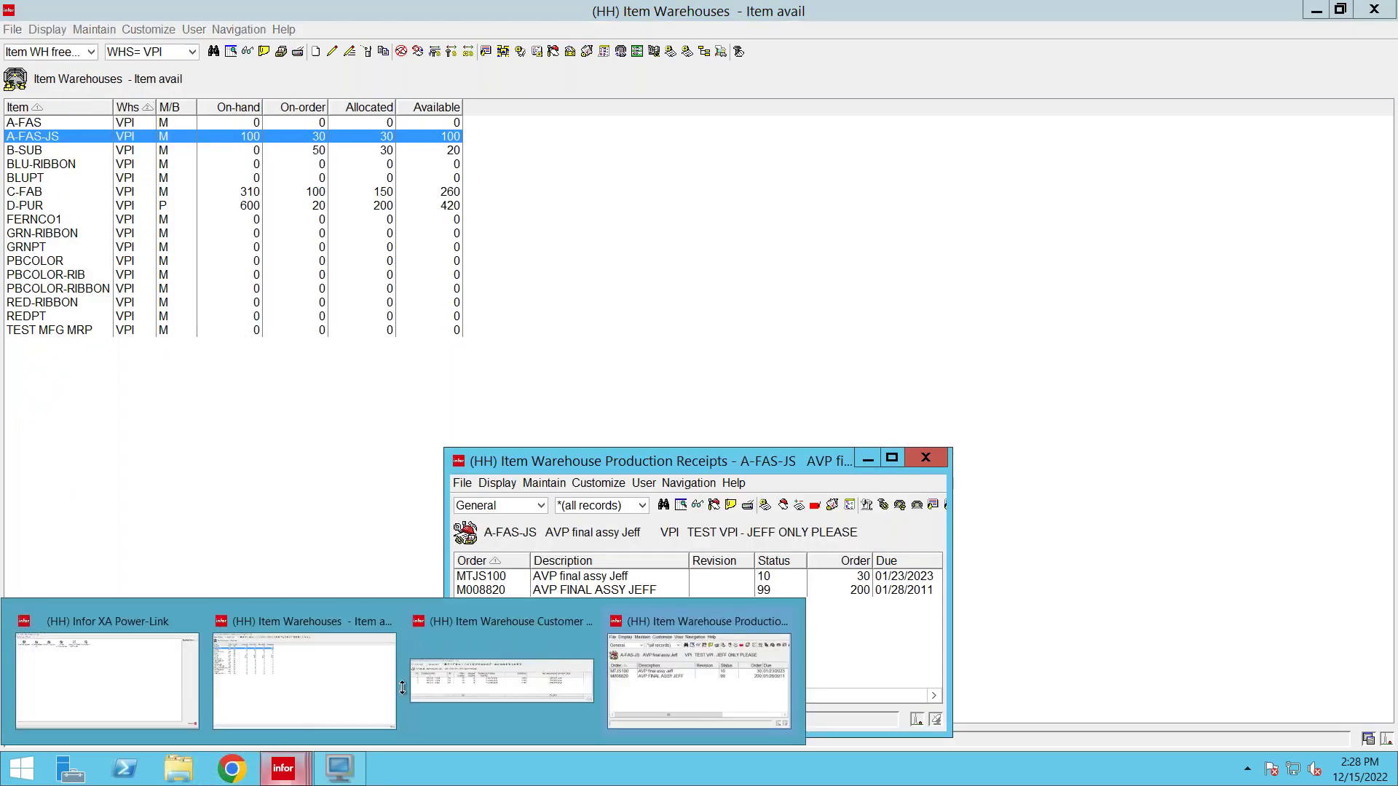
pyautogui.click(491, 661)
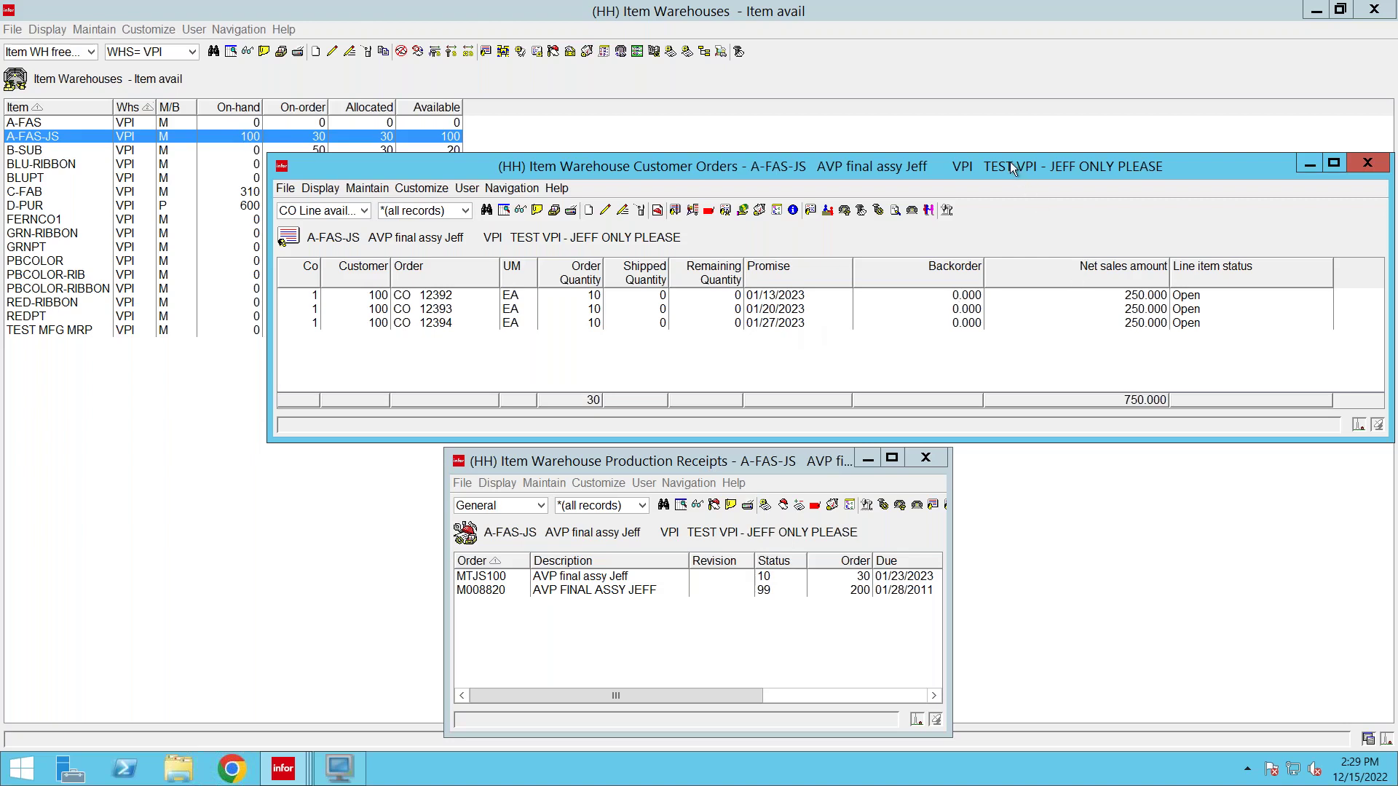
pyautogui.click(925, 458)
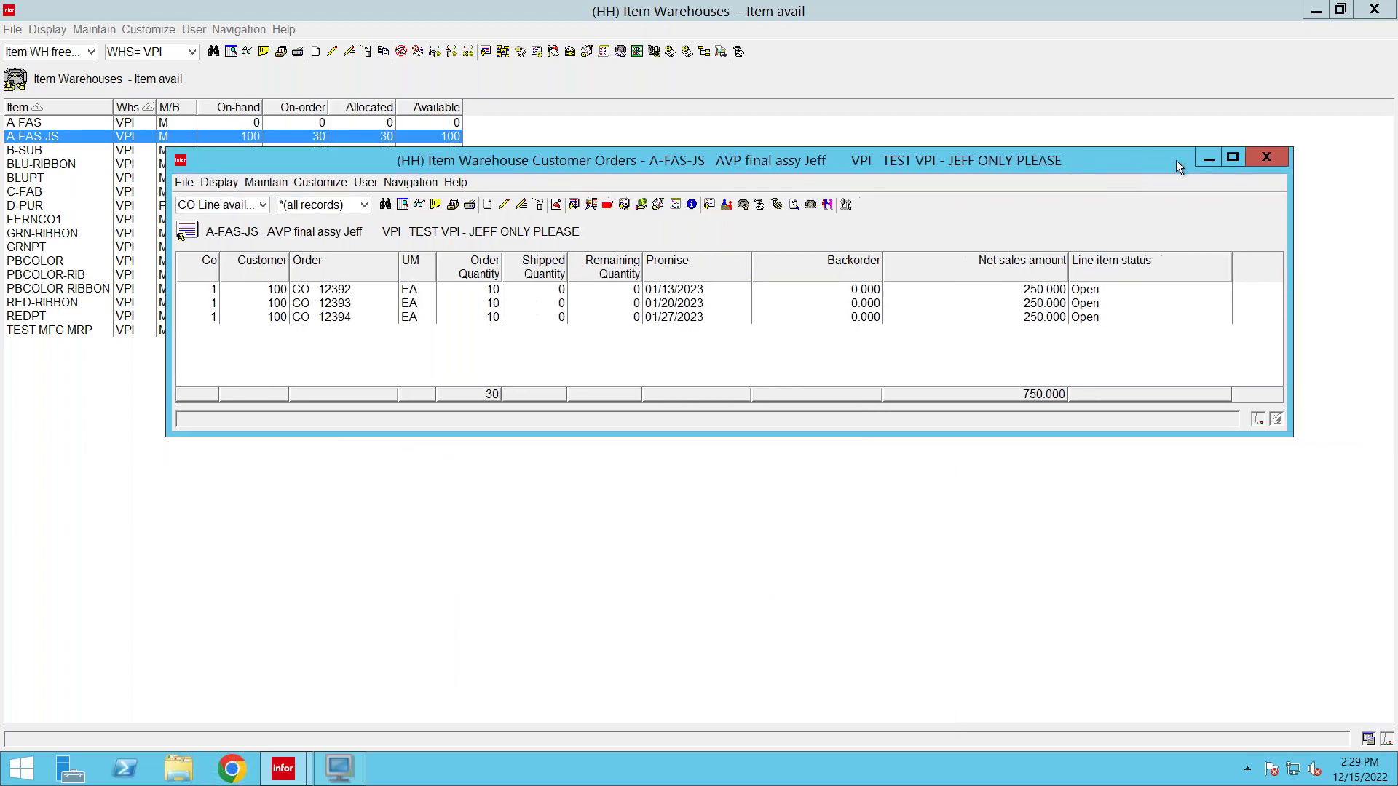
pyautogui.click(1271, 152)
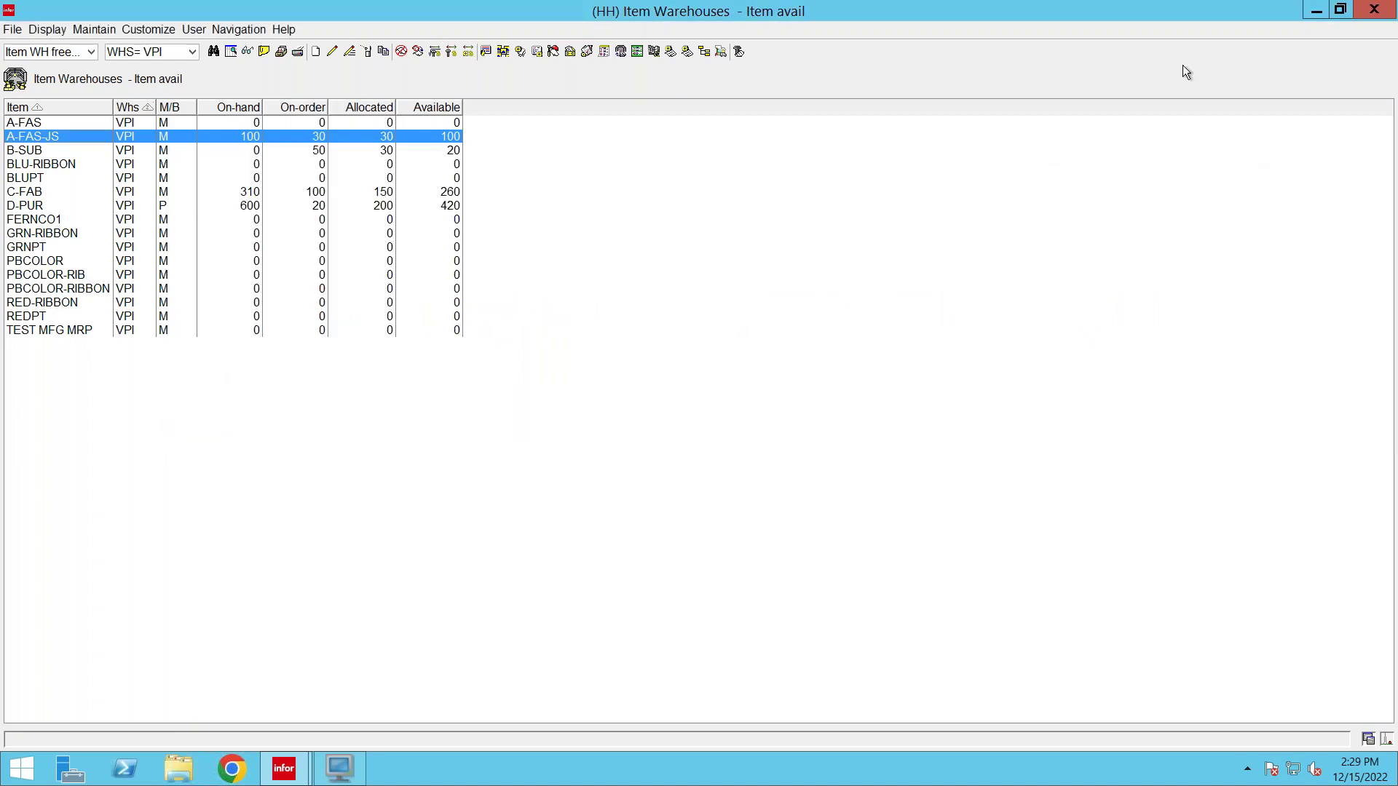
pyautogui.click(1375, 9)
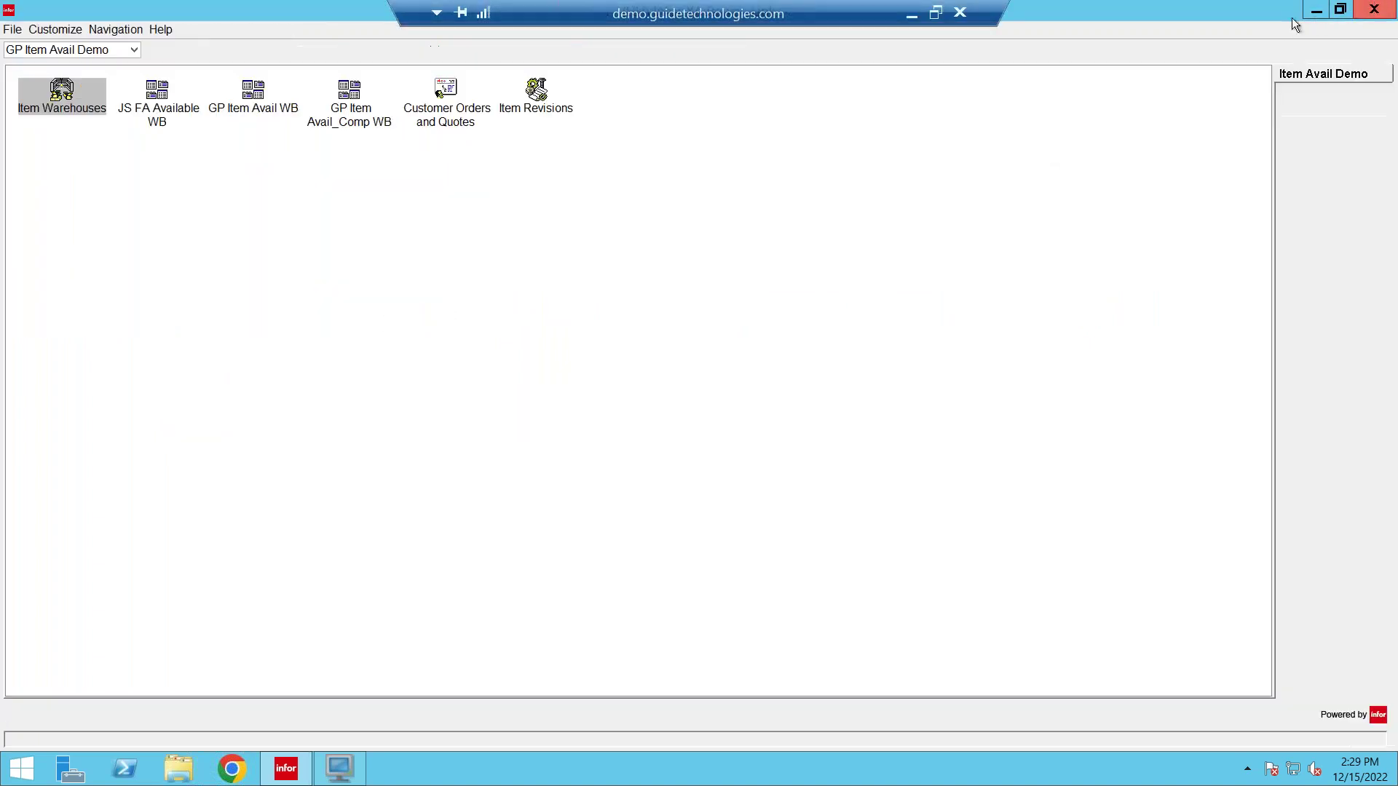
# Review the customer orders and production receipts of A-FAS-JS in the JS FA Available WB workbench, and close all its windows.
pyautogui.doubleClick(153, 107)
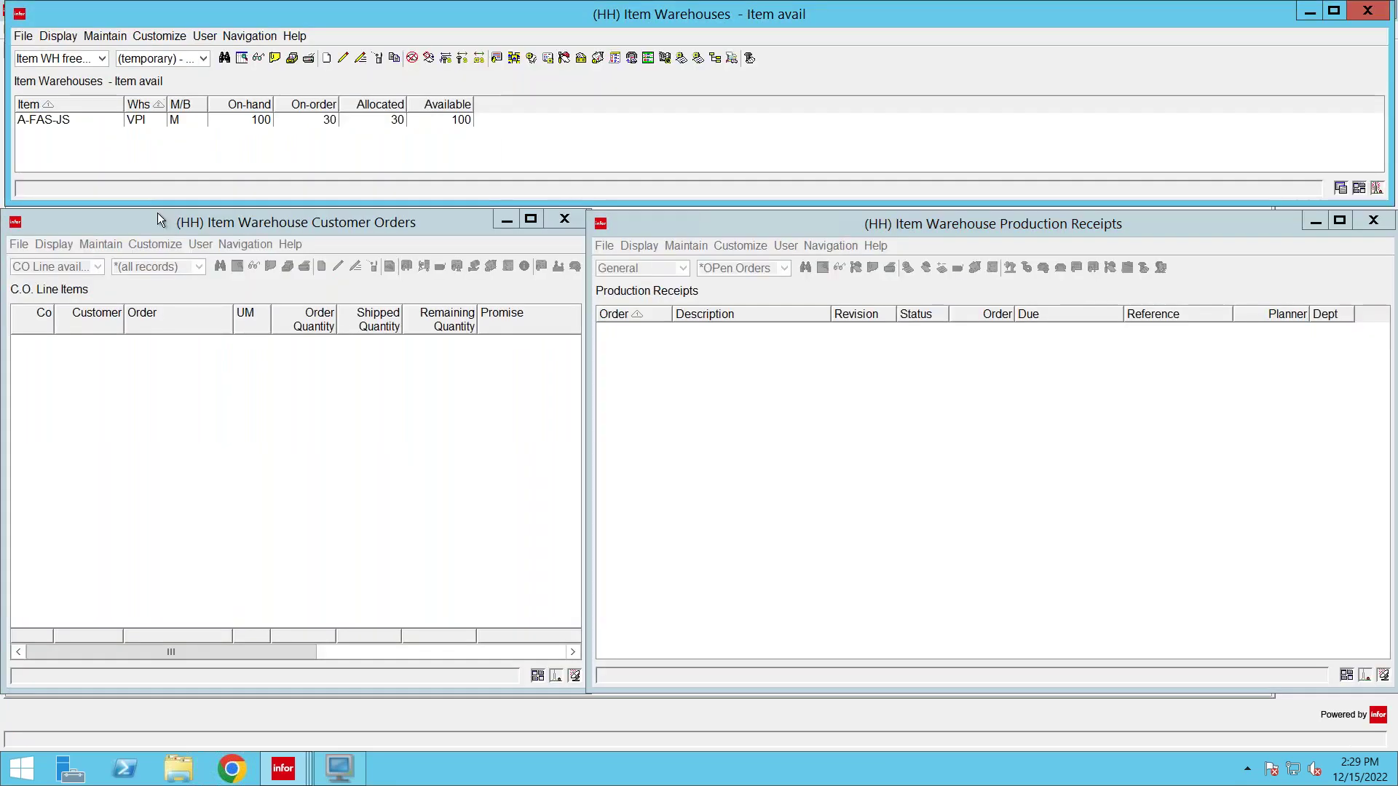
pyautogui.click(85, 121)
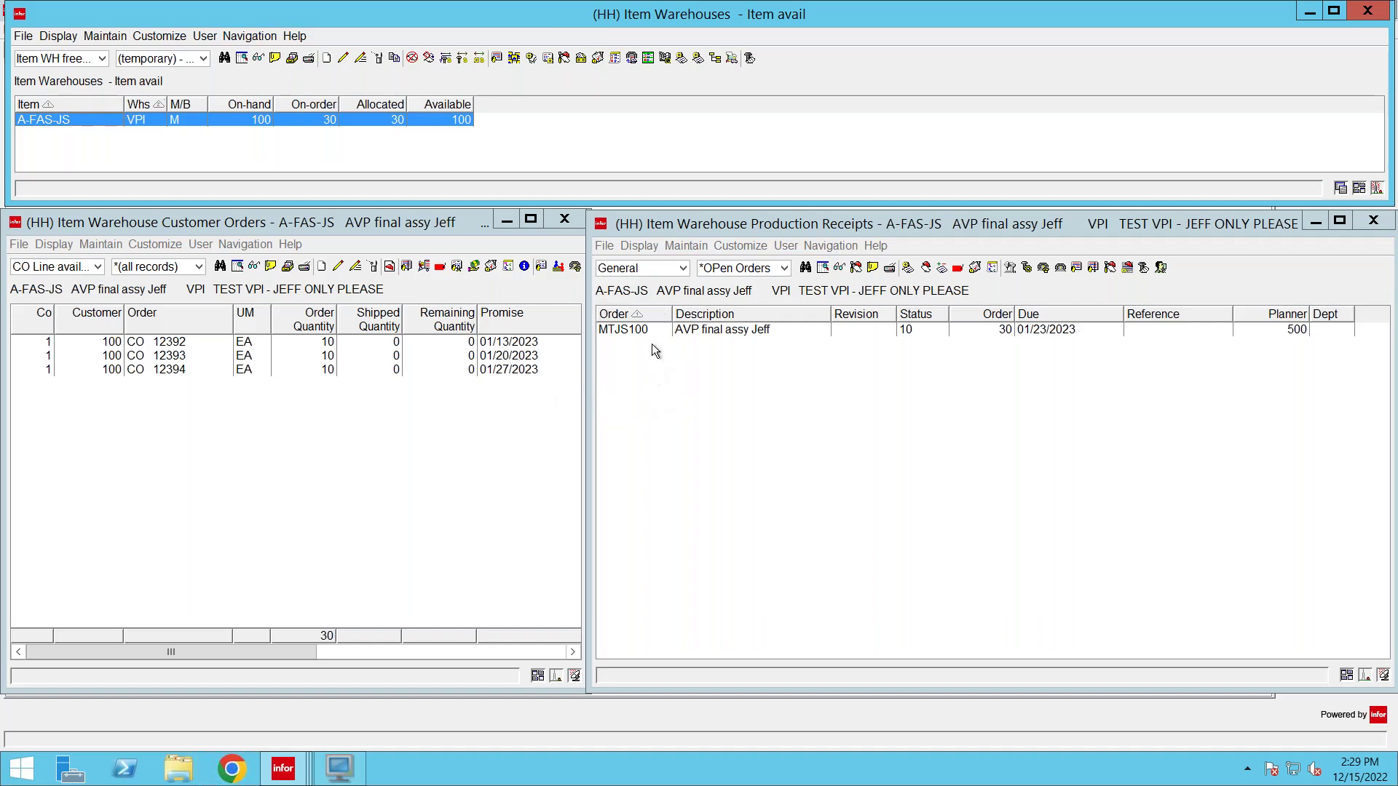
pyautogui.click(564, 220)
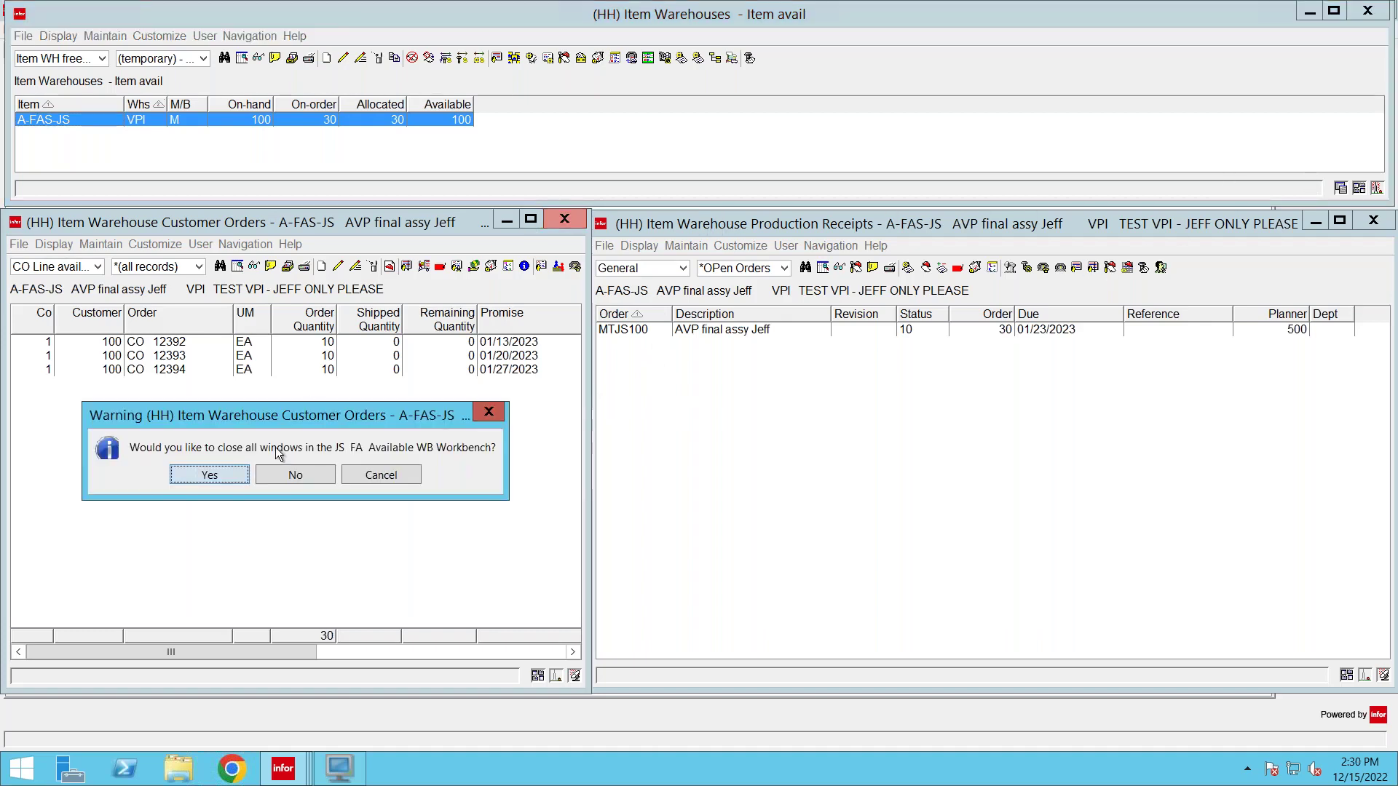
pyautogui.click(211, 474)
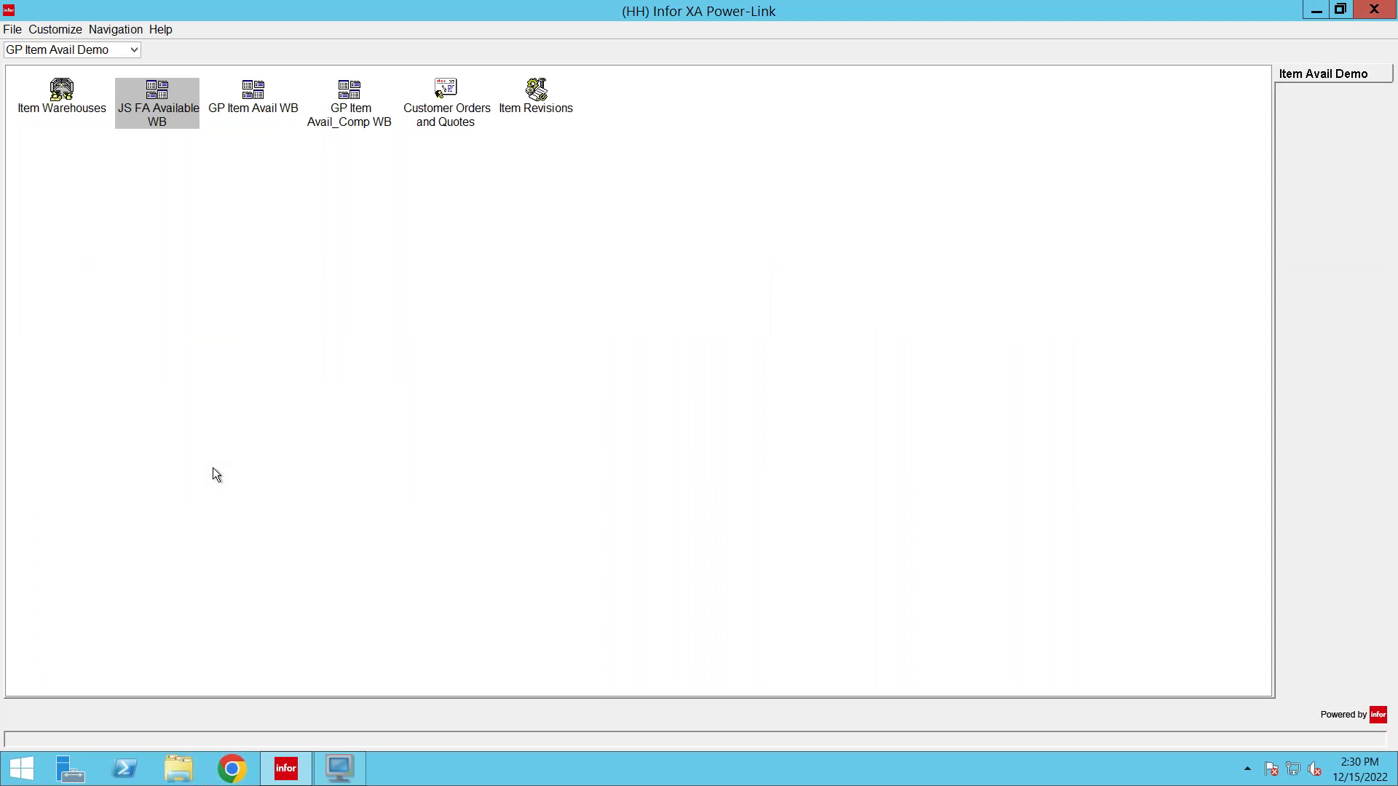
# Open the GP Item Avail WB workbench and display the item availability of A-FAS-JS in warehouse VPI.
pyautogui.doubleClick(247, 93)
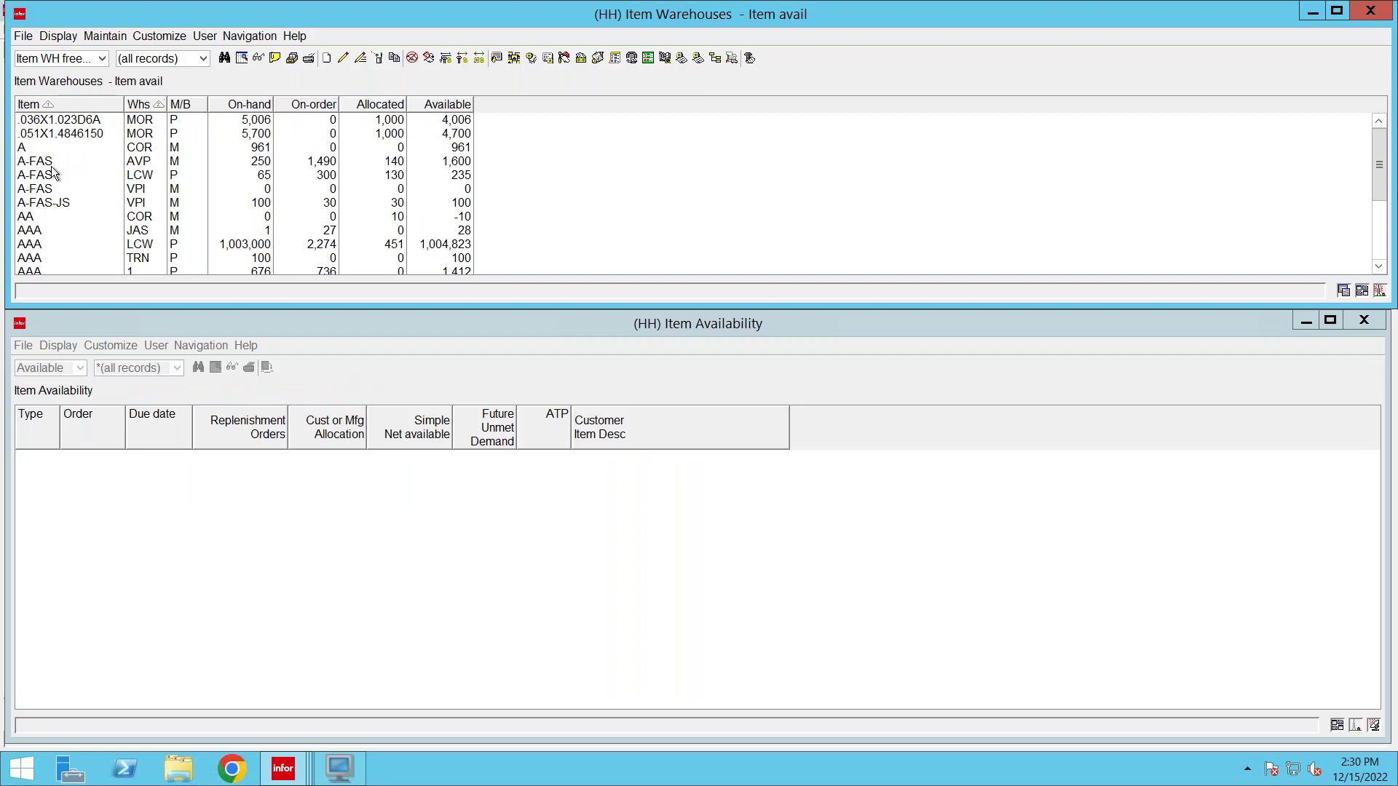
pyautogui.click(51, 203)
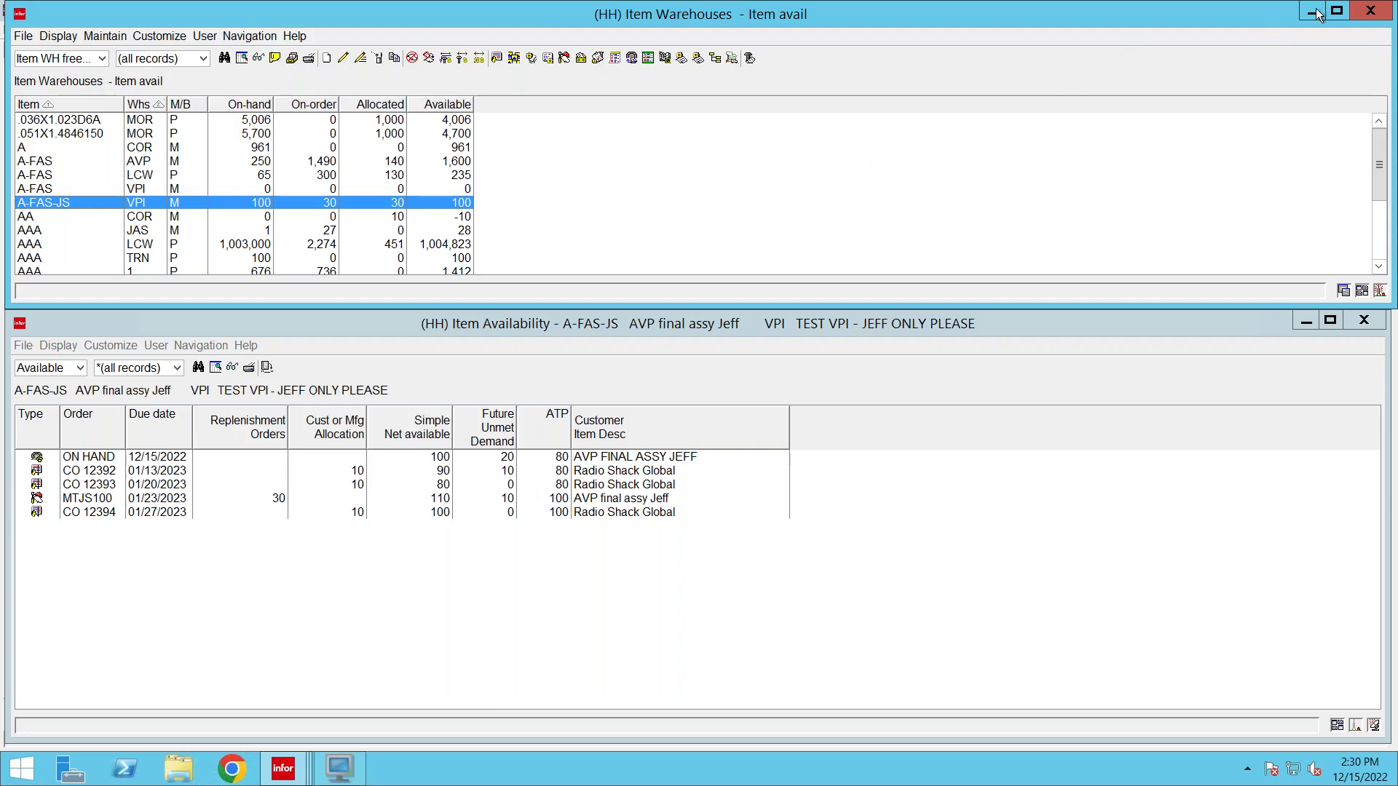
# Close the GP Item Avail WB windows and display item and component availability of A-FAS-JS in VPI in the GP Item Avail_Comp WB workbench.
pyautogui.click(1371, 10)
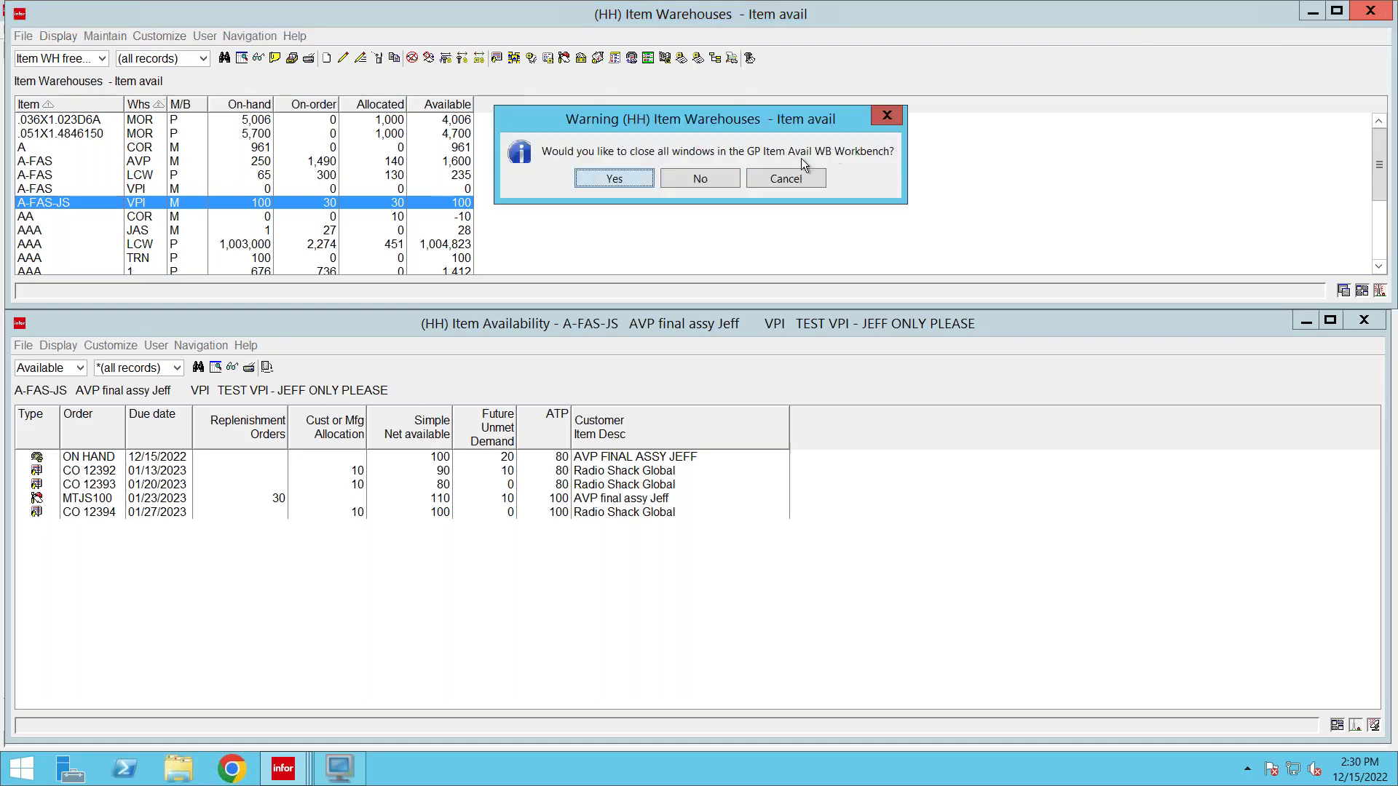
pyautogui.click(618, 178)
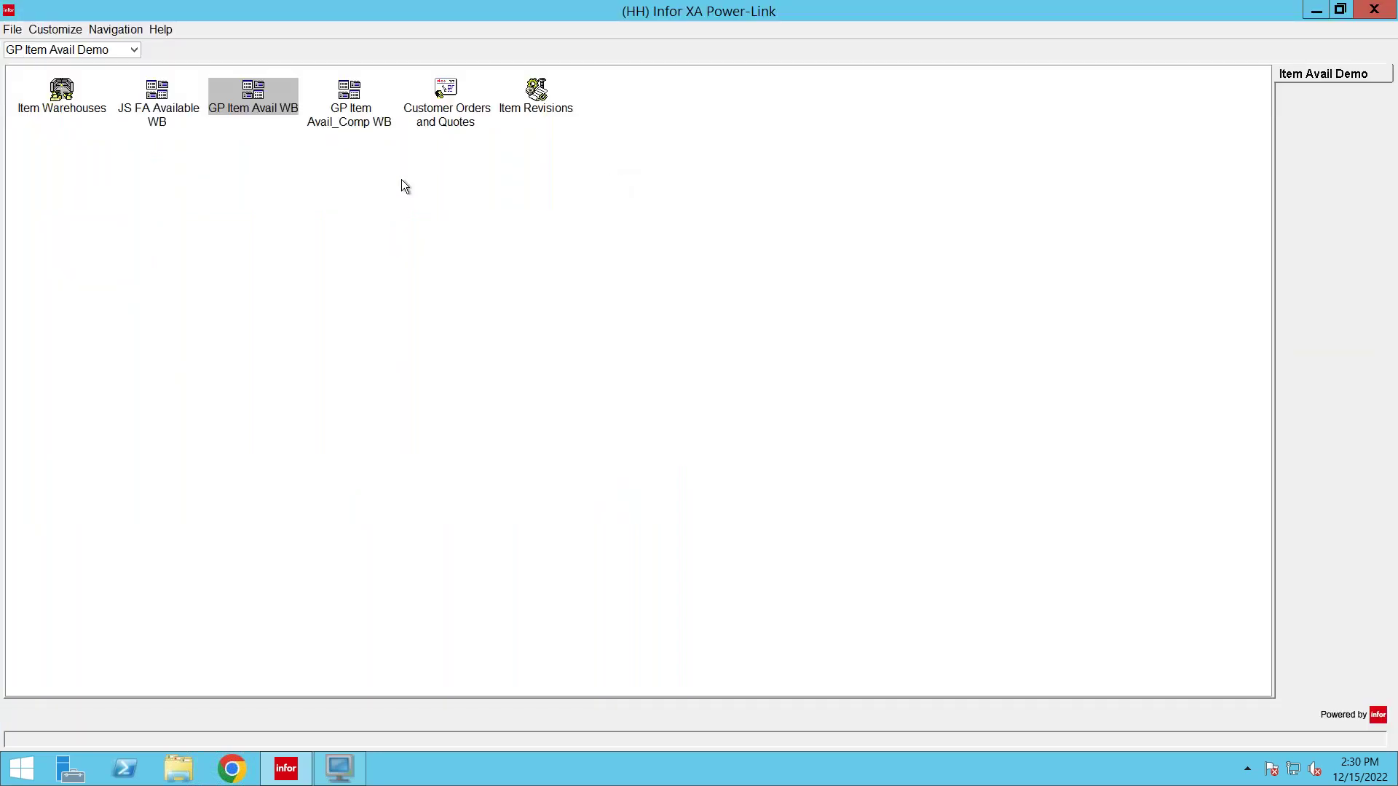
pyautogui.doubleClick(347, 120)
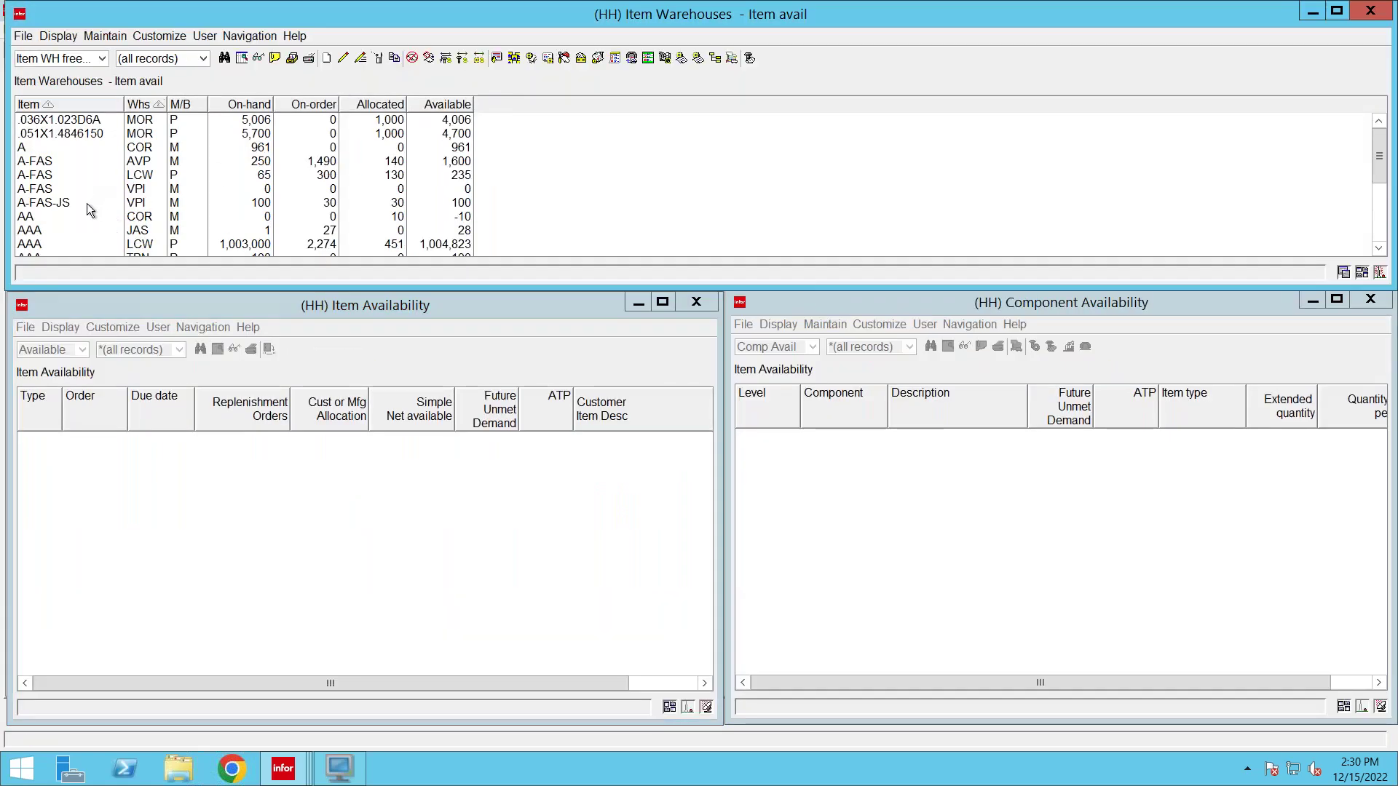
pyautogui.click(62, 202)
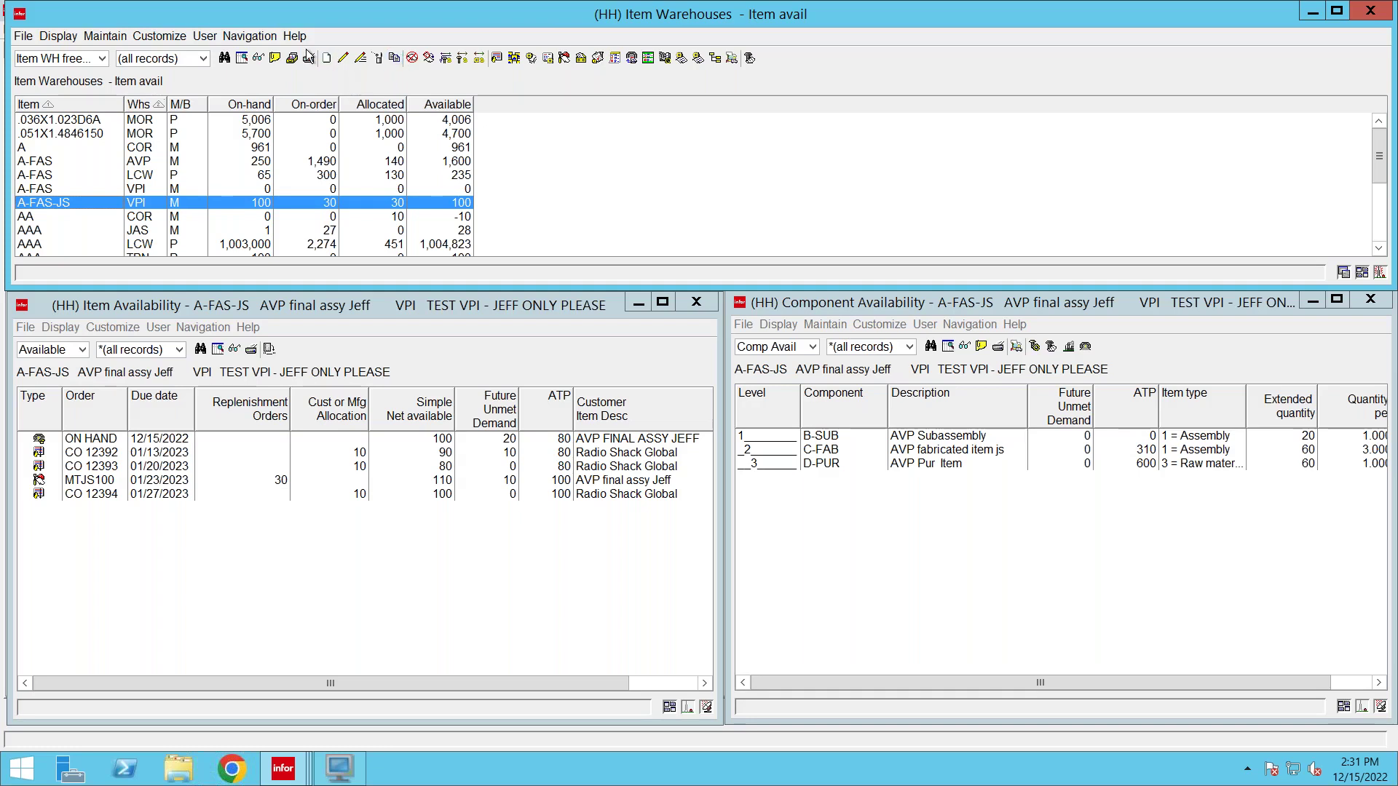
# Set the quantity required for item A-FAS-JS in warehouse VPI to 20.
pyautogui.click(204, 36)
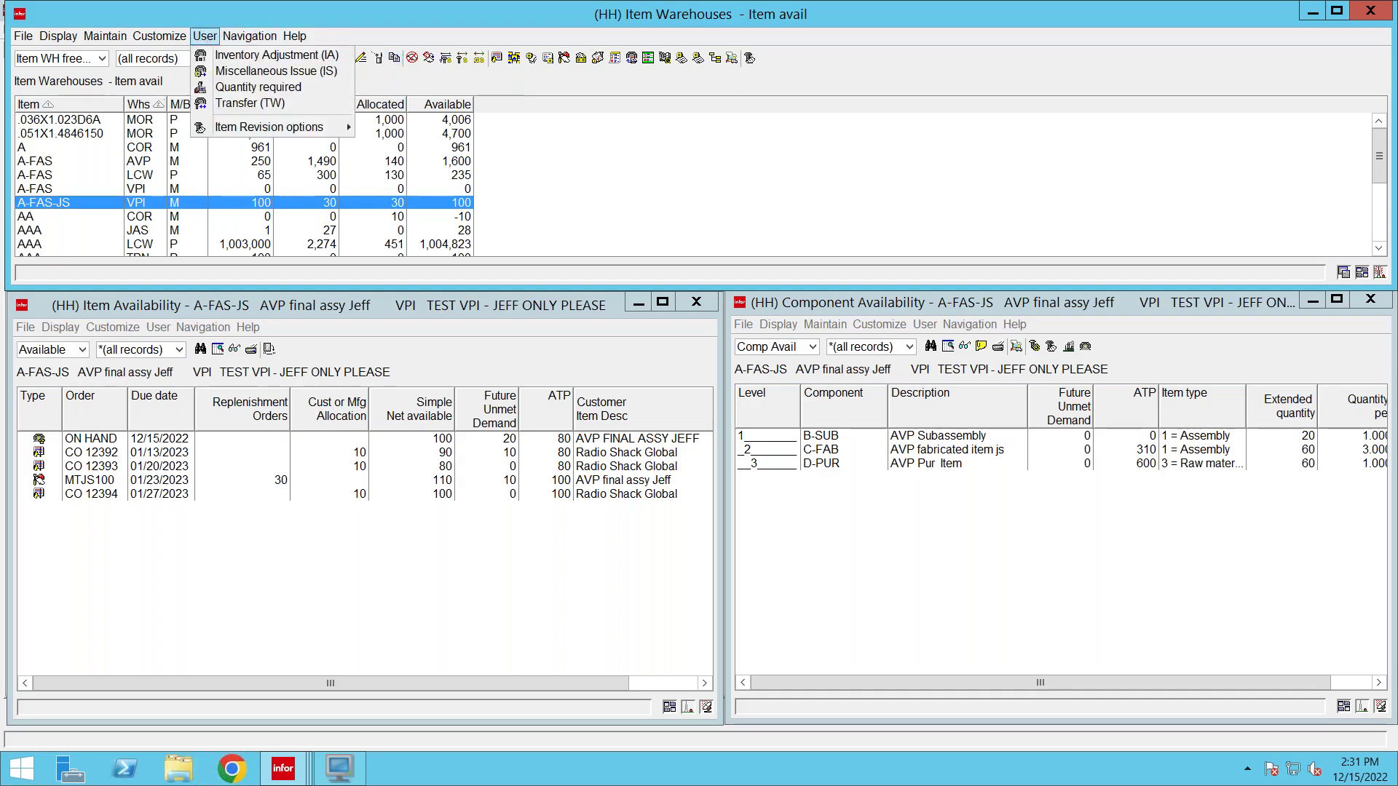
pyautogui.click(259, 87)
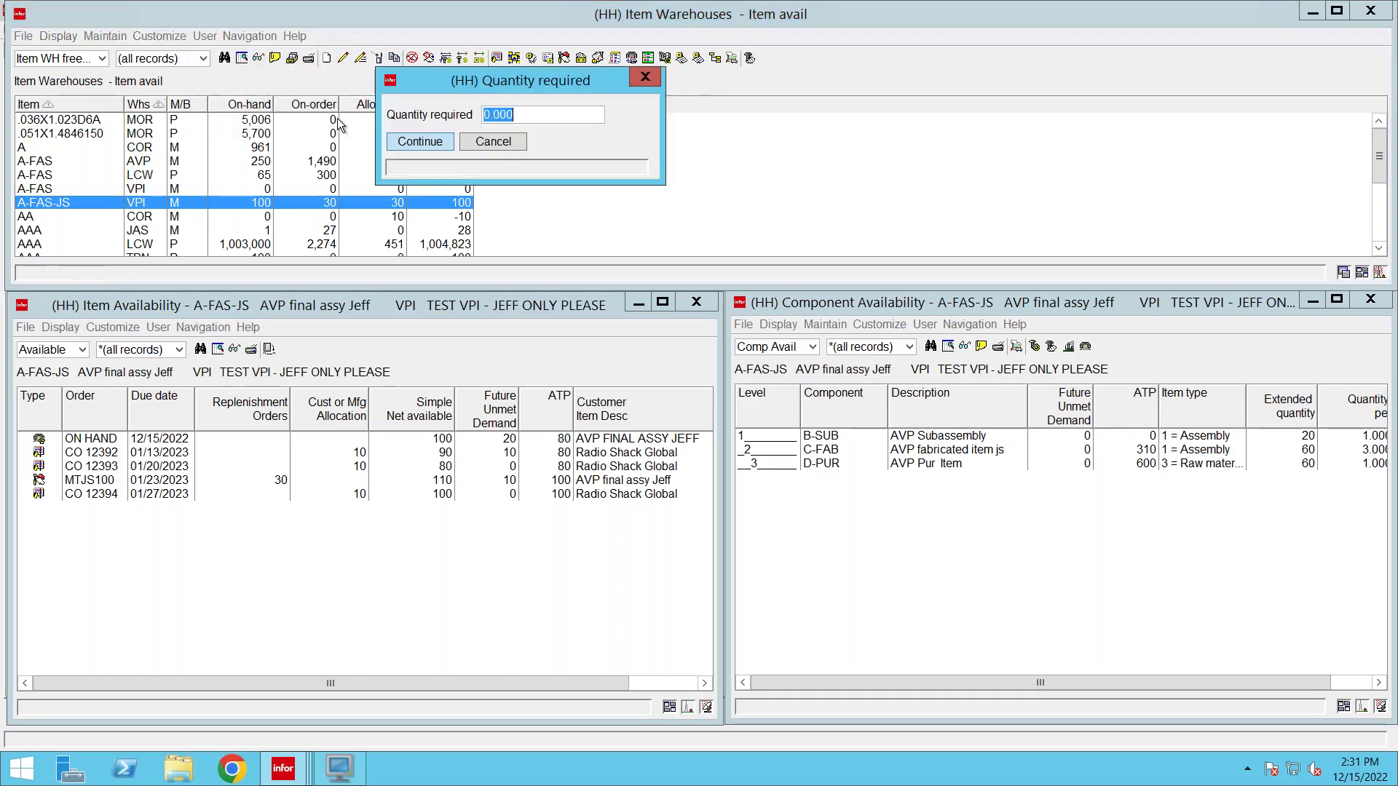
pyautogui.write('20')
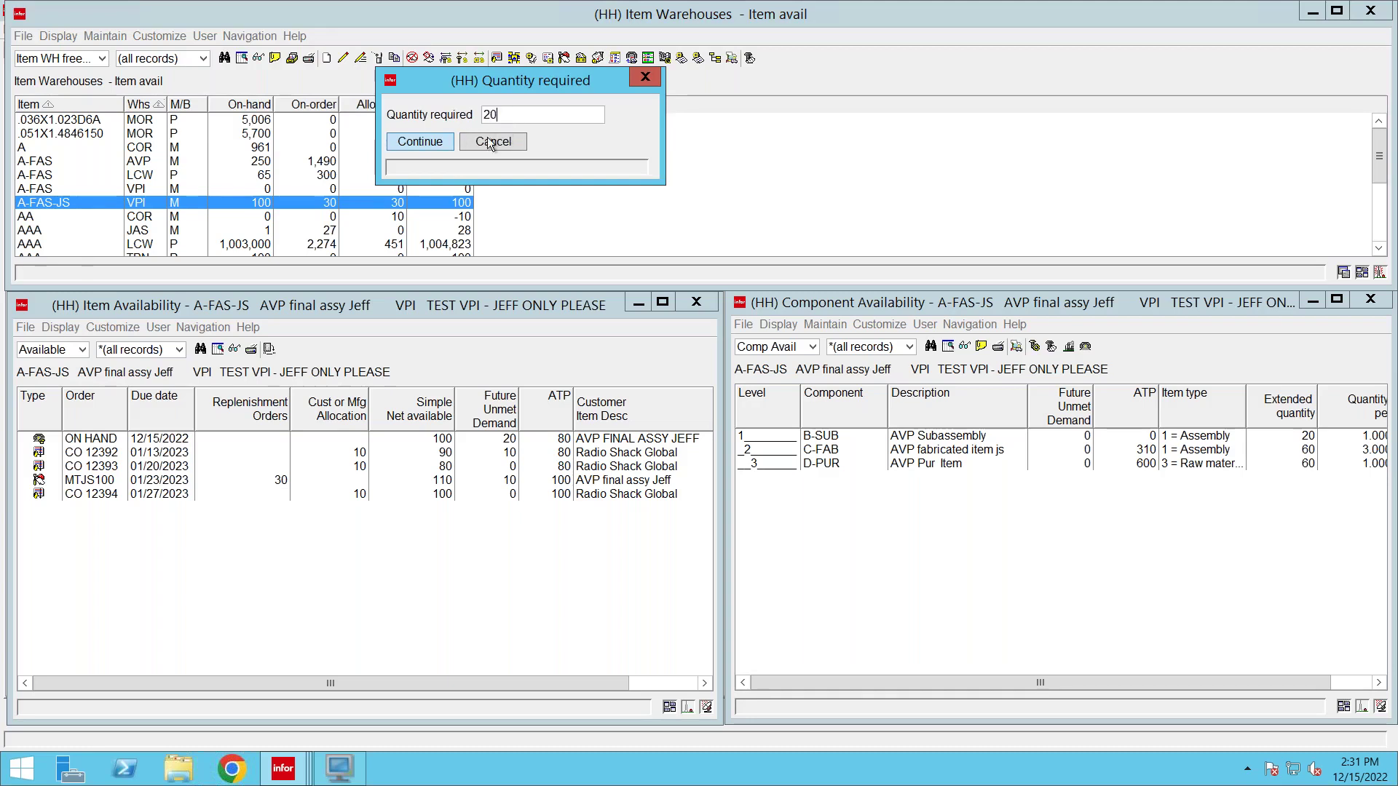
pyautogui.click(414, 139)
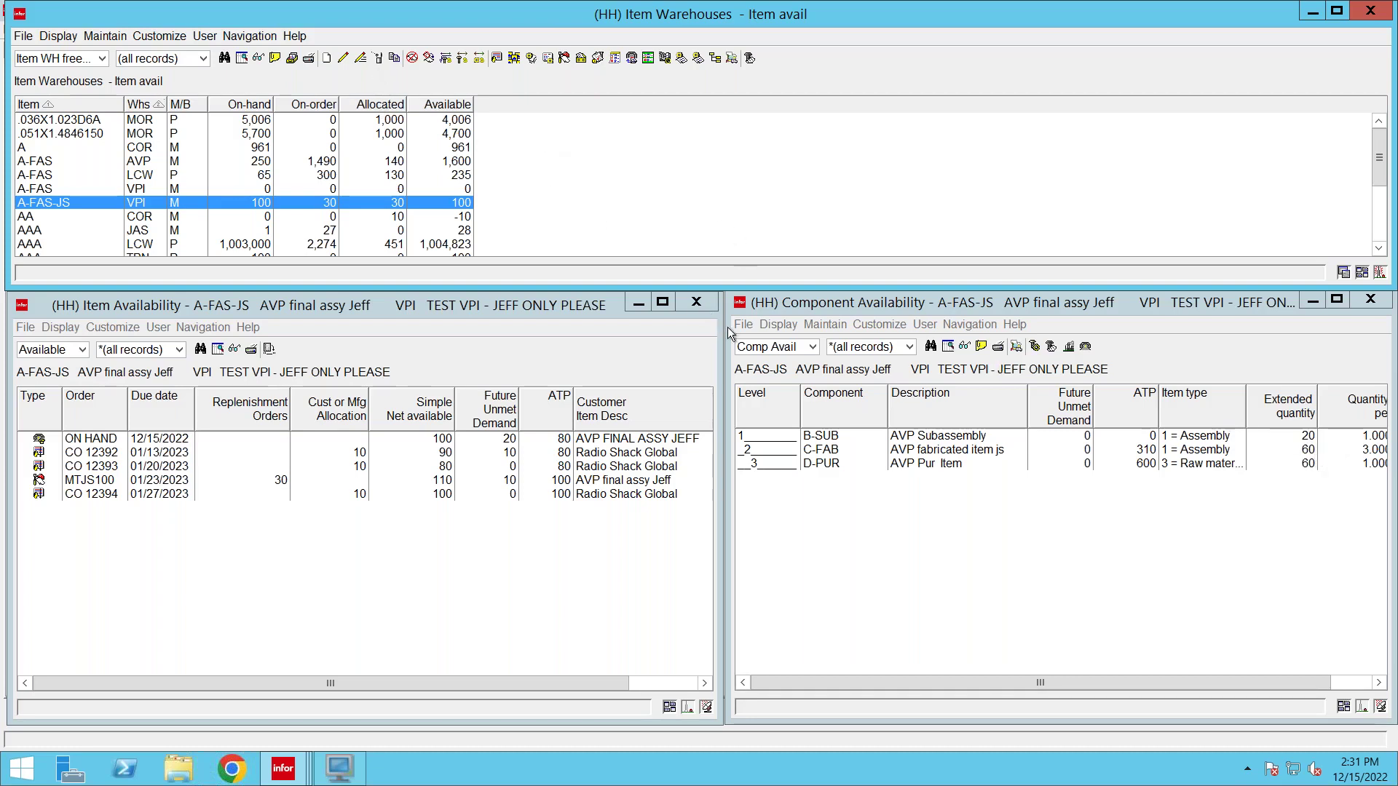
# Display the item availability of component B-SUB and move its window clear of the A-FAS-JS order list.
pyautogui.click(815, 435)
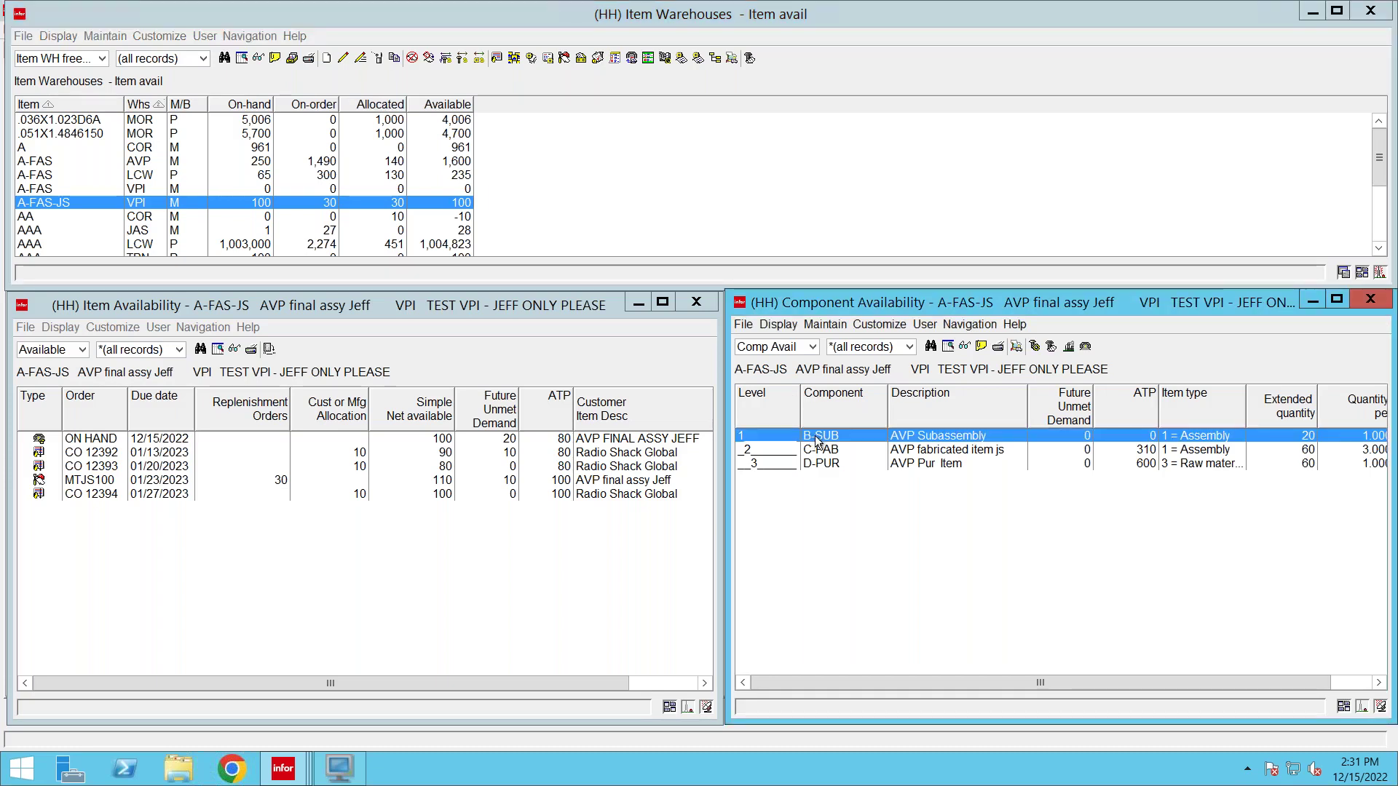
pyautogui.rightClick(815, 435)
pyautogui.moveTo(859, 444)
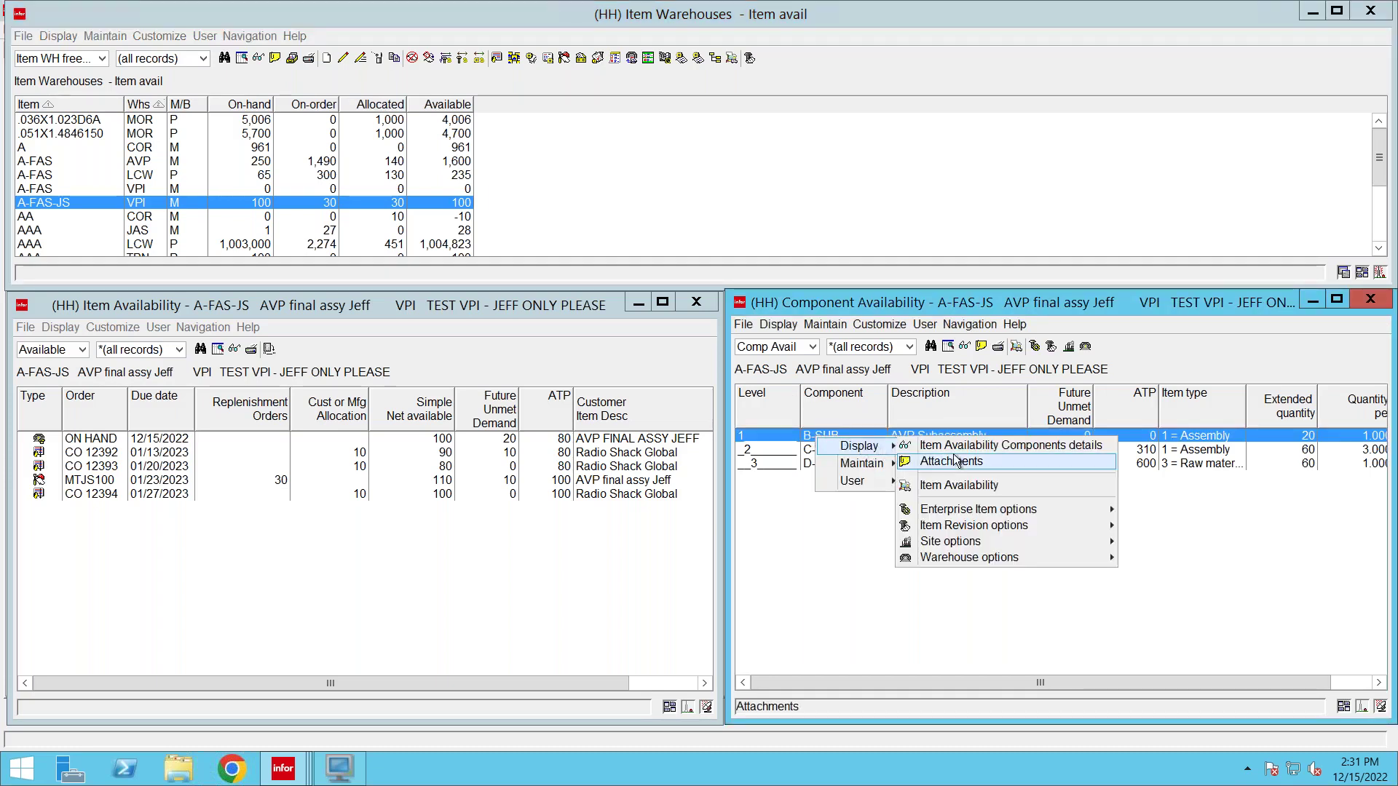
pyautogui.click(953, 486)
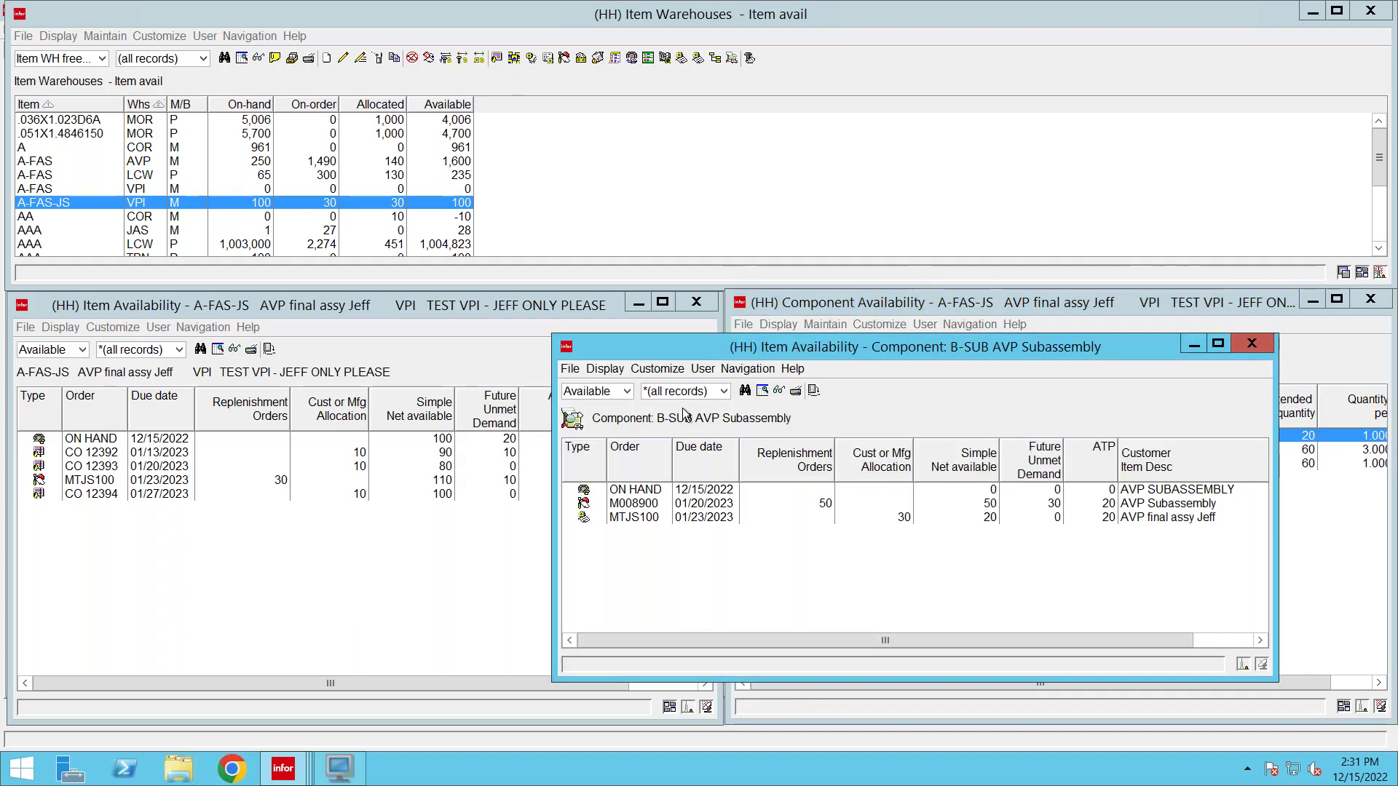
pyautogui.moveTo(676, 354); pyautogui.dragTo(731, 413)
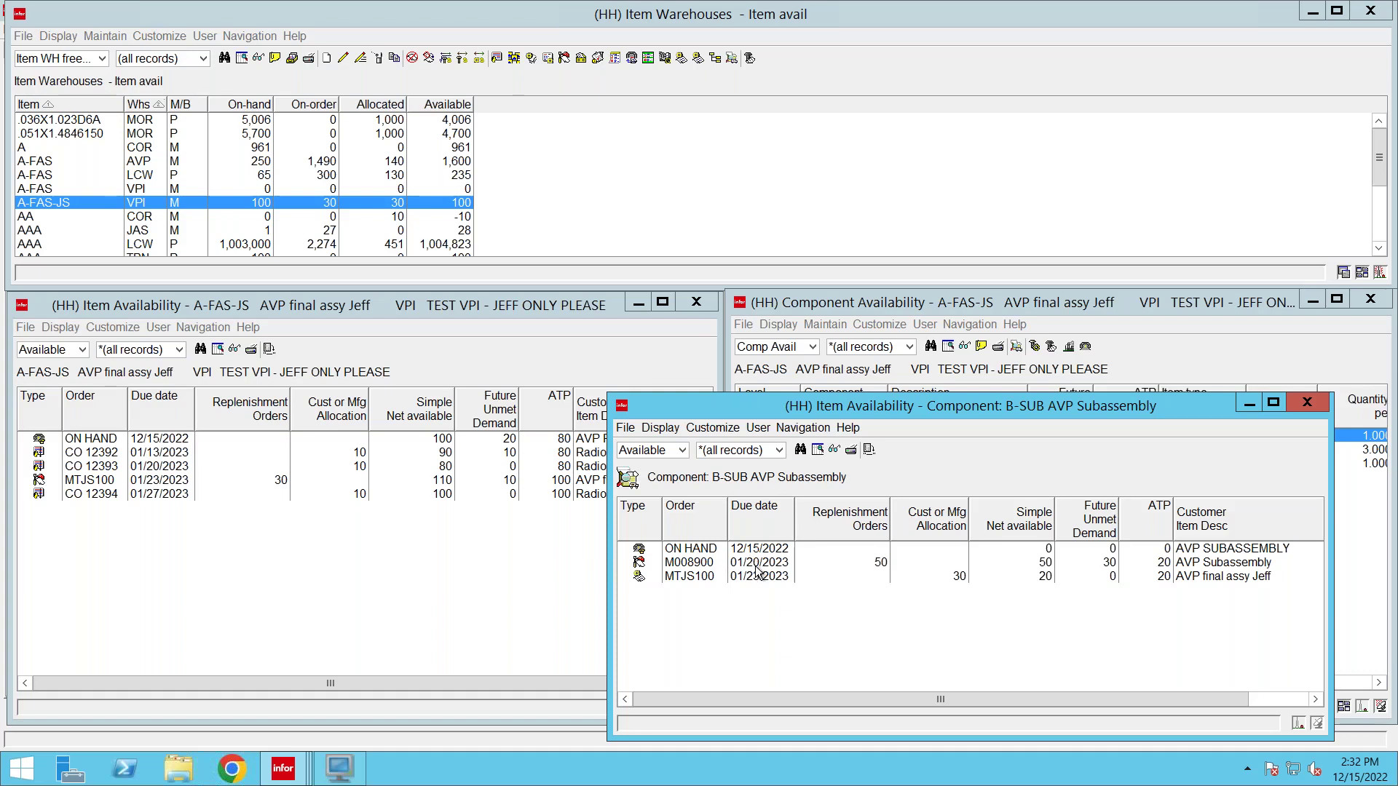
# Open the manufacturing order replenishing A-FAS-JS, review its operation hours including machine run hours, and close the order.
pyautogui.click(160, 482)
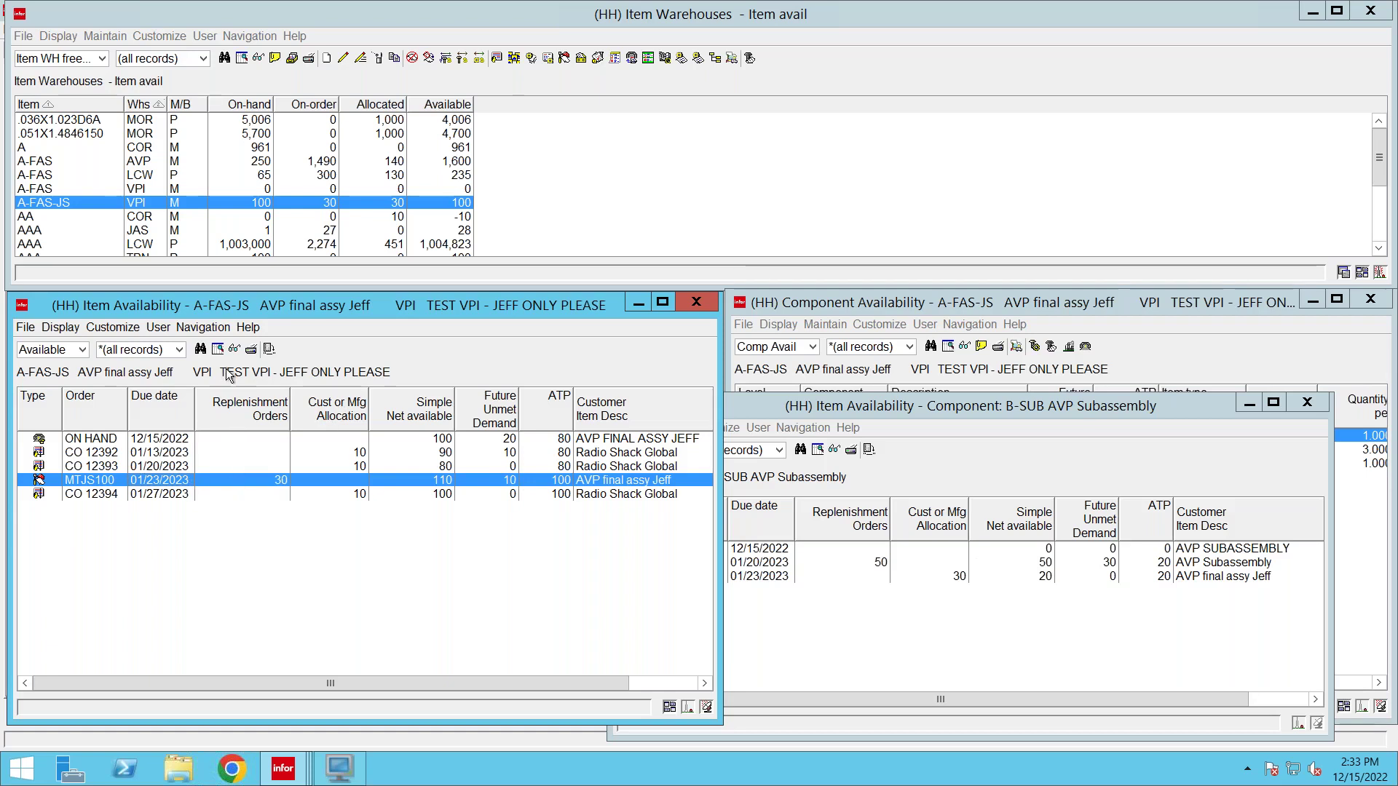
pyautogui.click(269, 350)
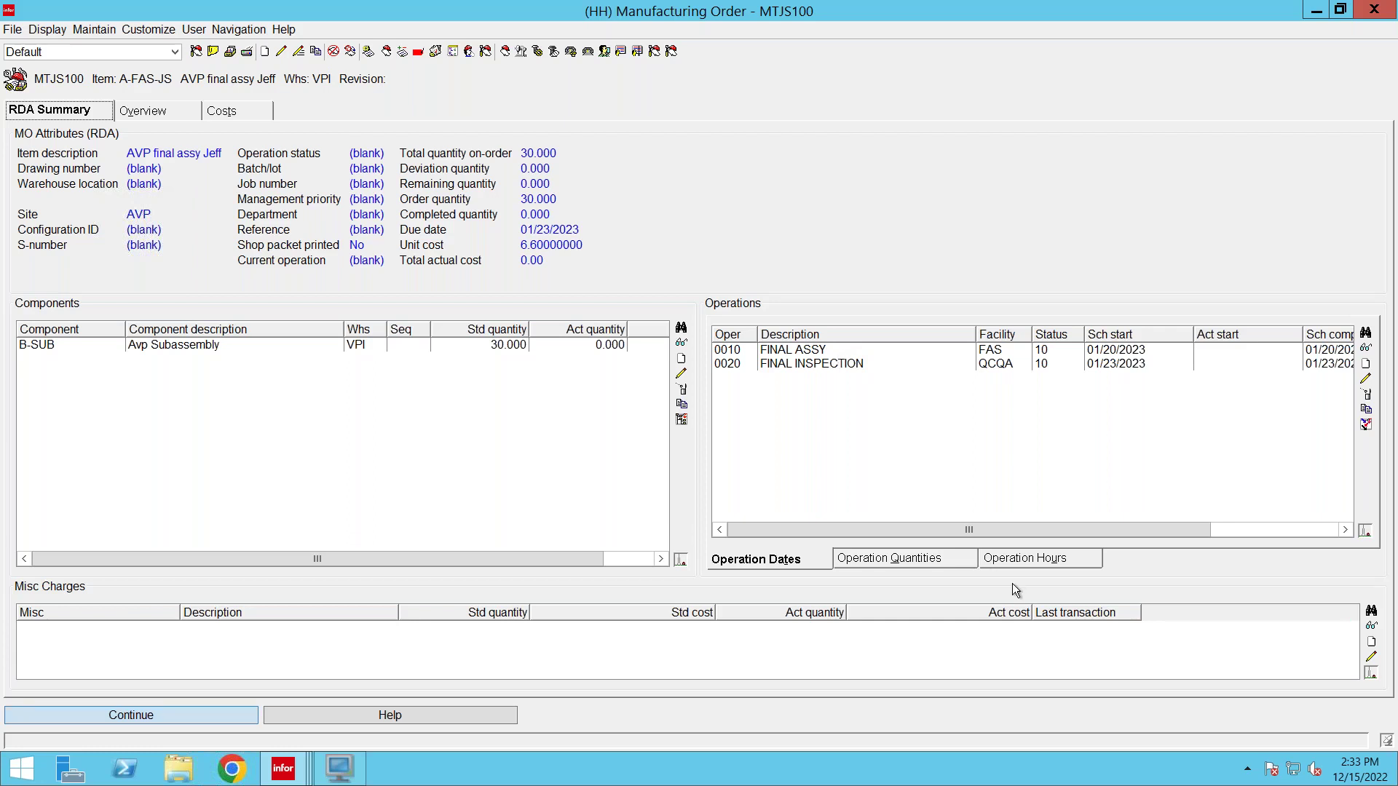
pyautogui.click(1036, 562)
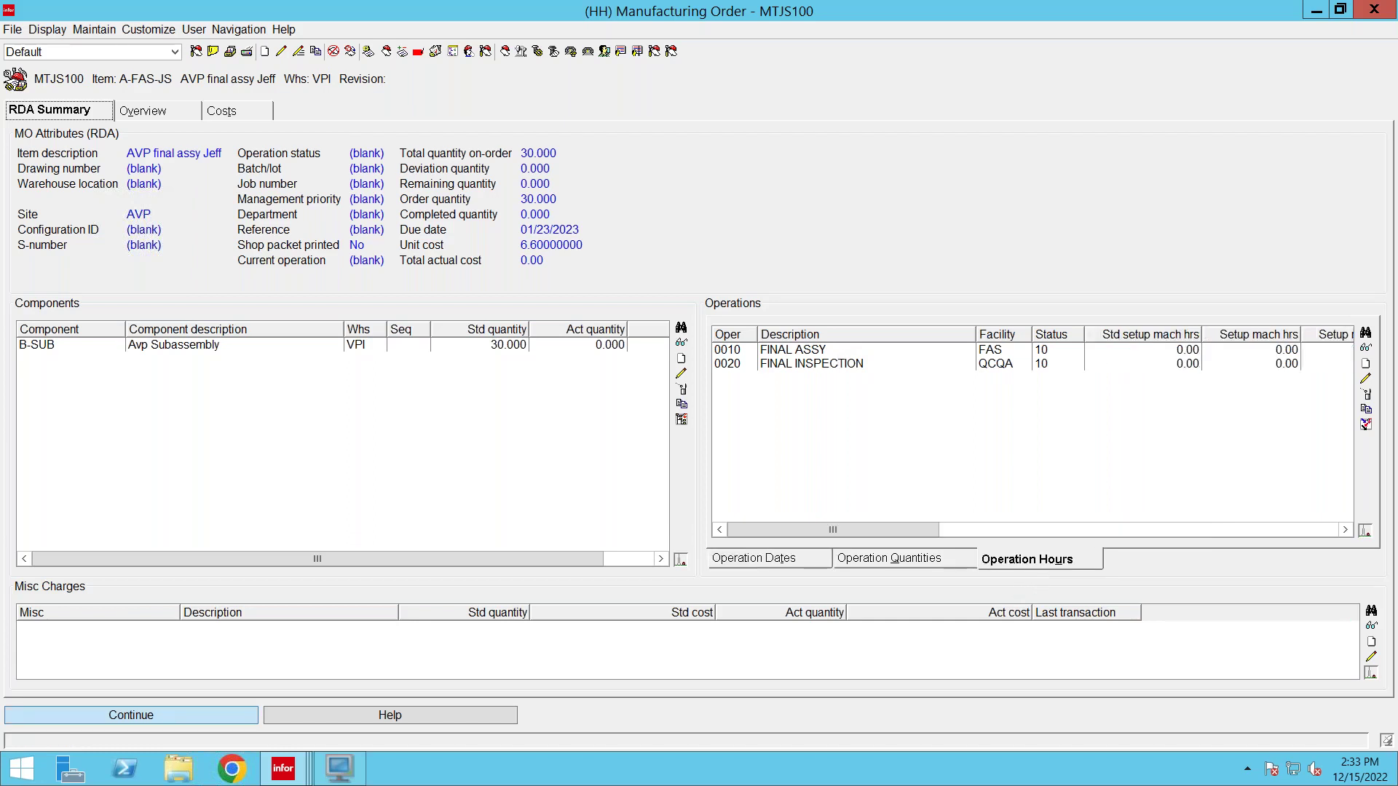
pyautogui.moveTo(916, 533); pyautogui.dragTo(1106, 544)
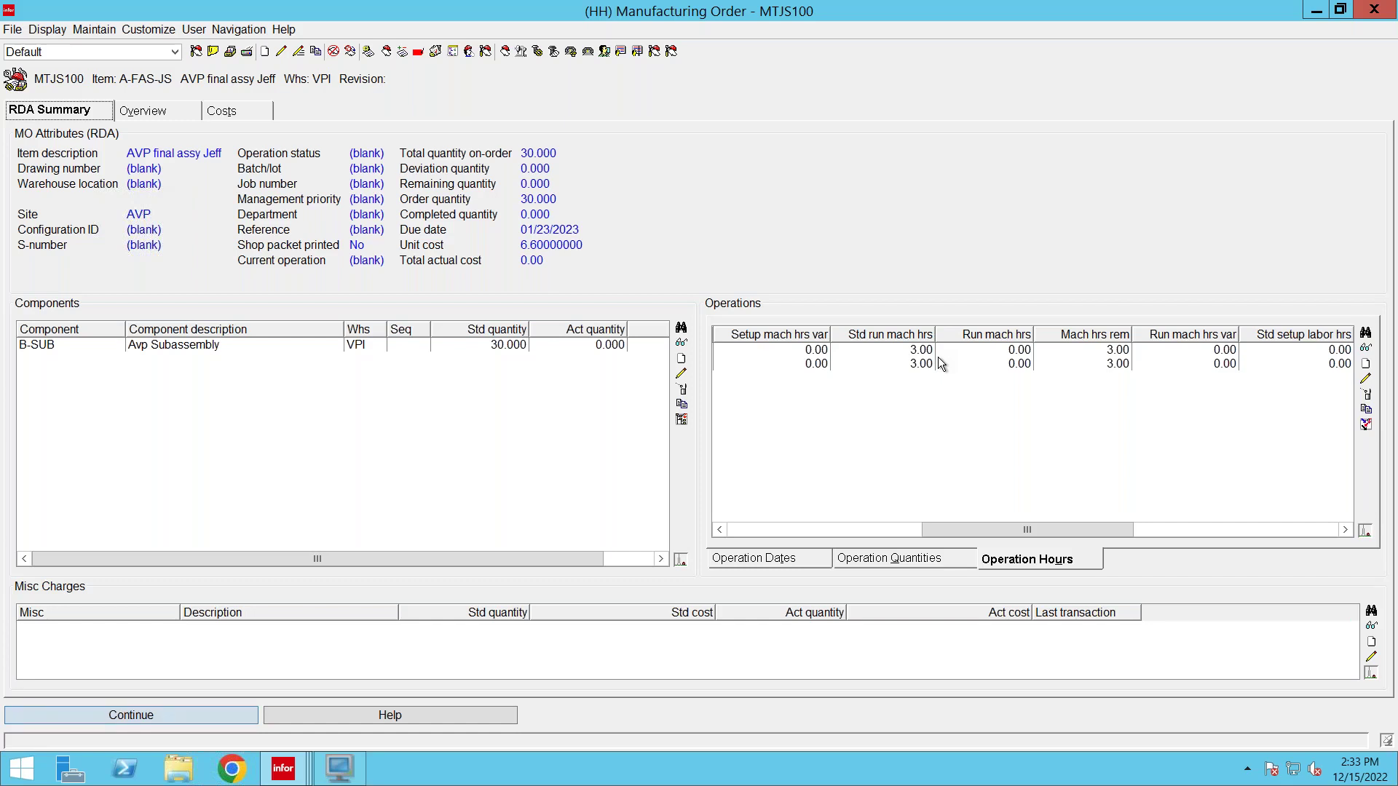
pyautogui.click(148, 717)
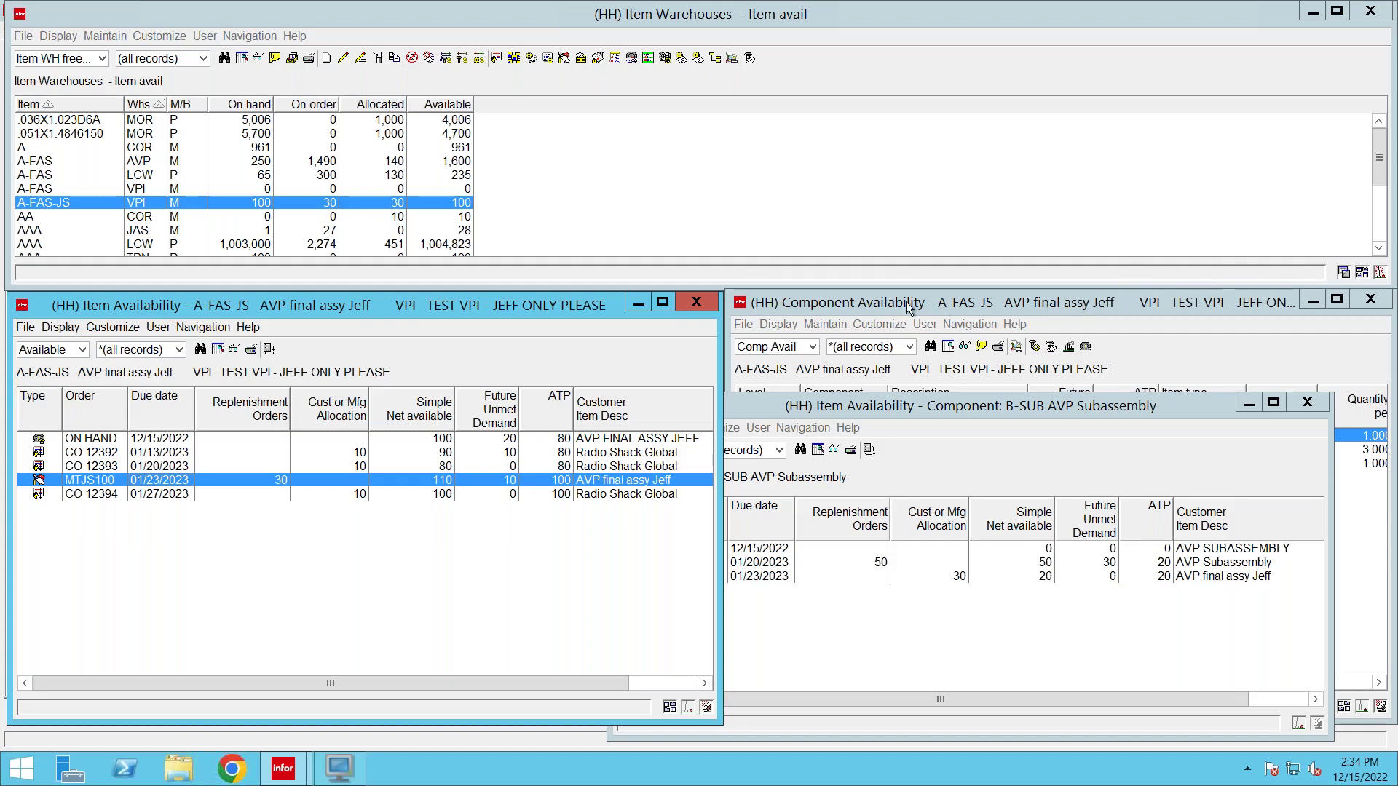
# Close the B-SUB availability window and all windows of the GP Item Avail_Comp WB workbench.
pyautogui.click(1308, 403)
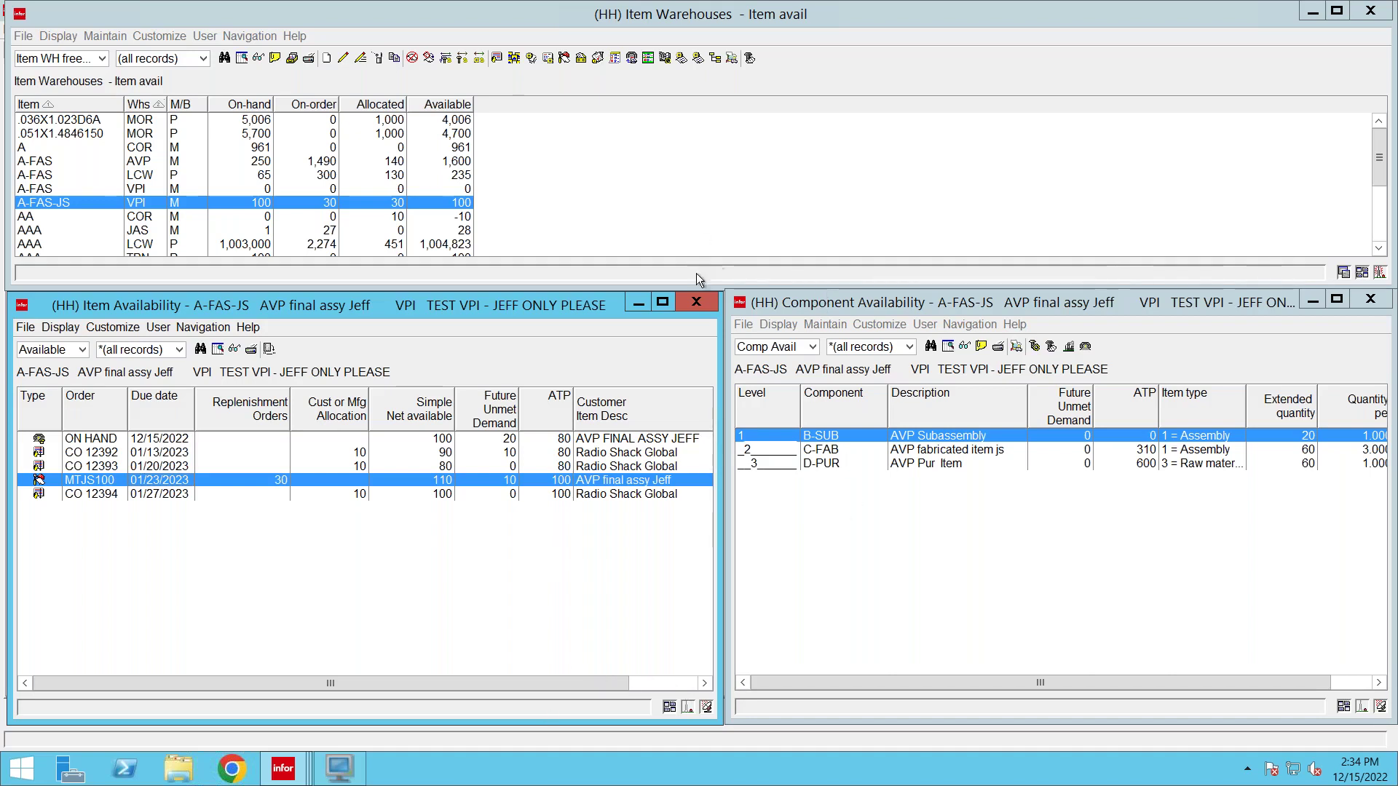
pyautogui.click(695, 303)
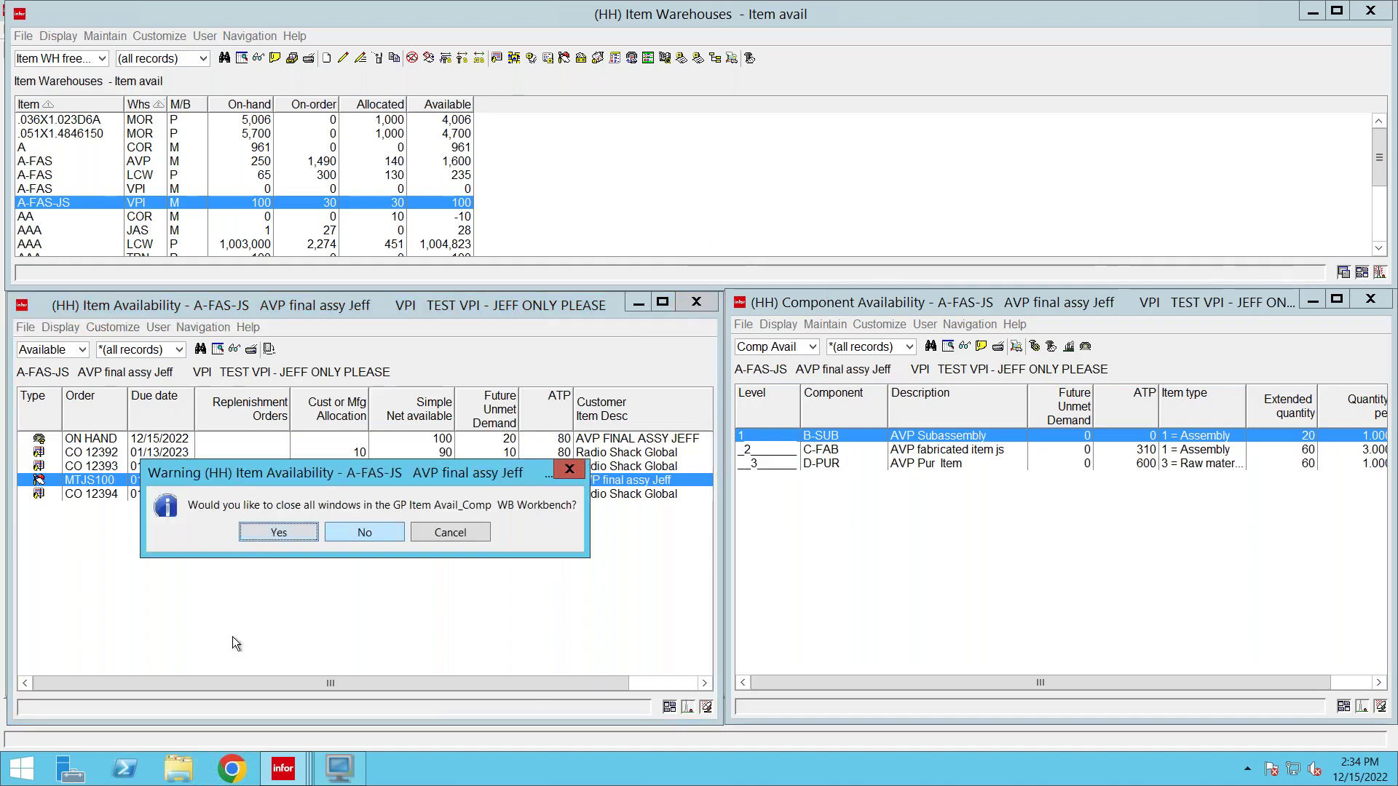
pyautogui.click(277, 532)
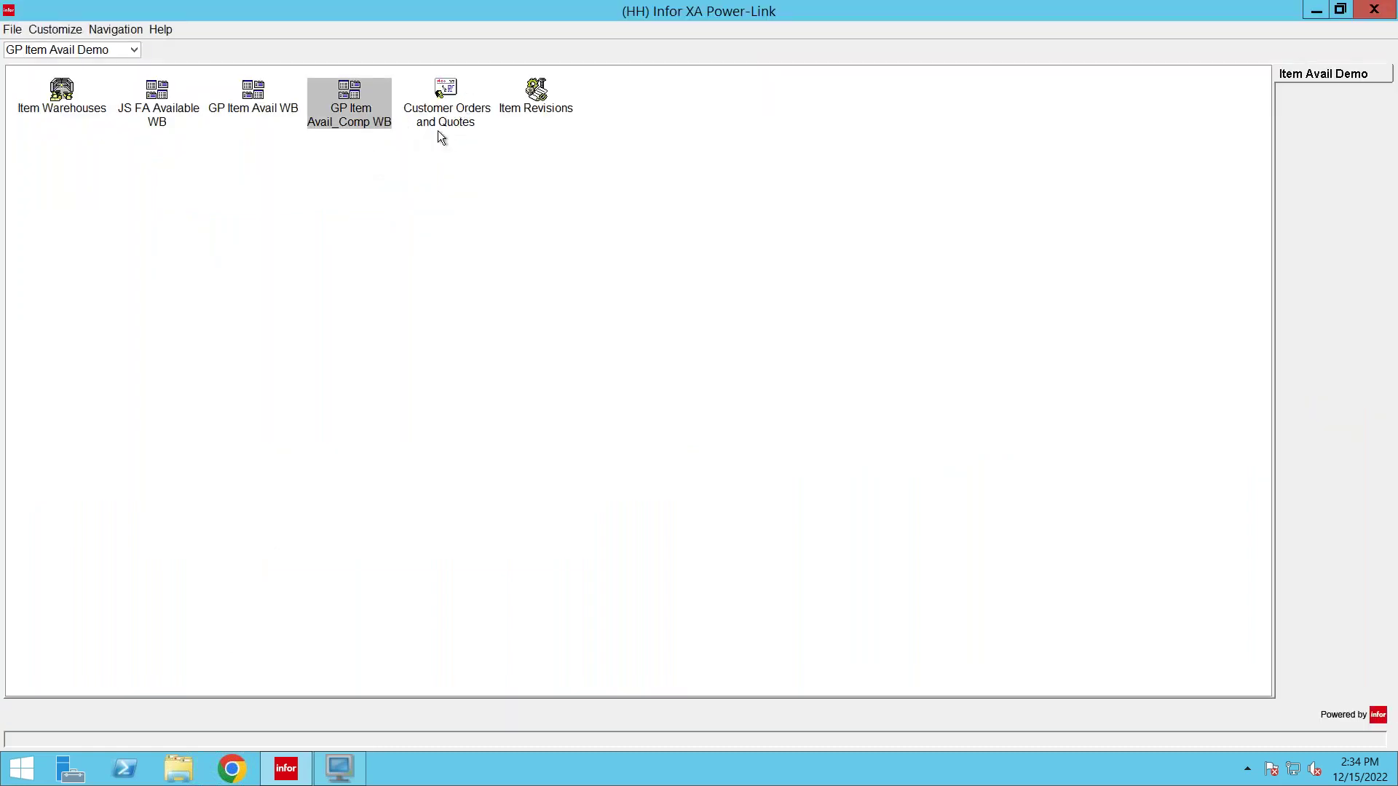
# Open Customer Orders and Quotes and display the line items of the first listed Radio Shack Global order.
pyautogui.click(439, 108)
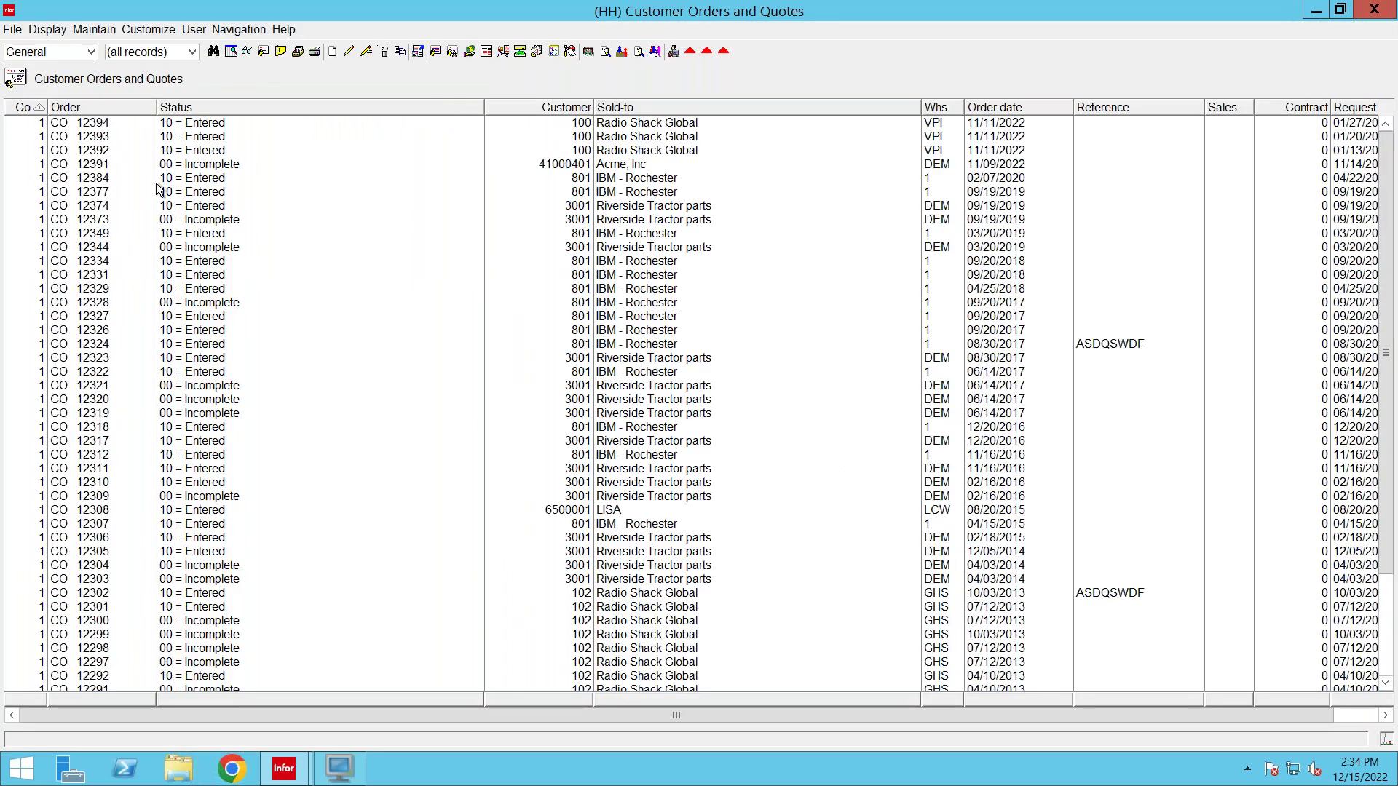
pyautogui.click(204, 124)
pyautogui.click(47, 29)
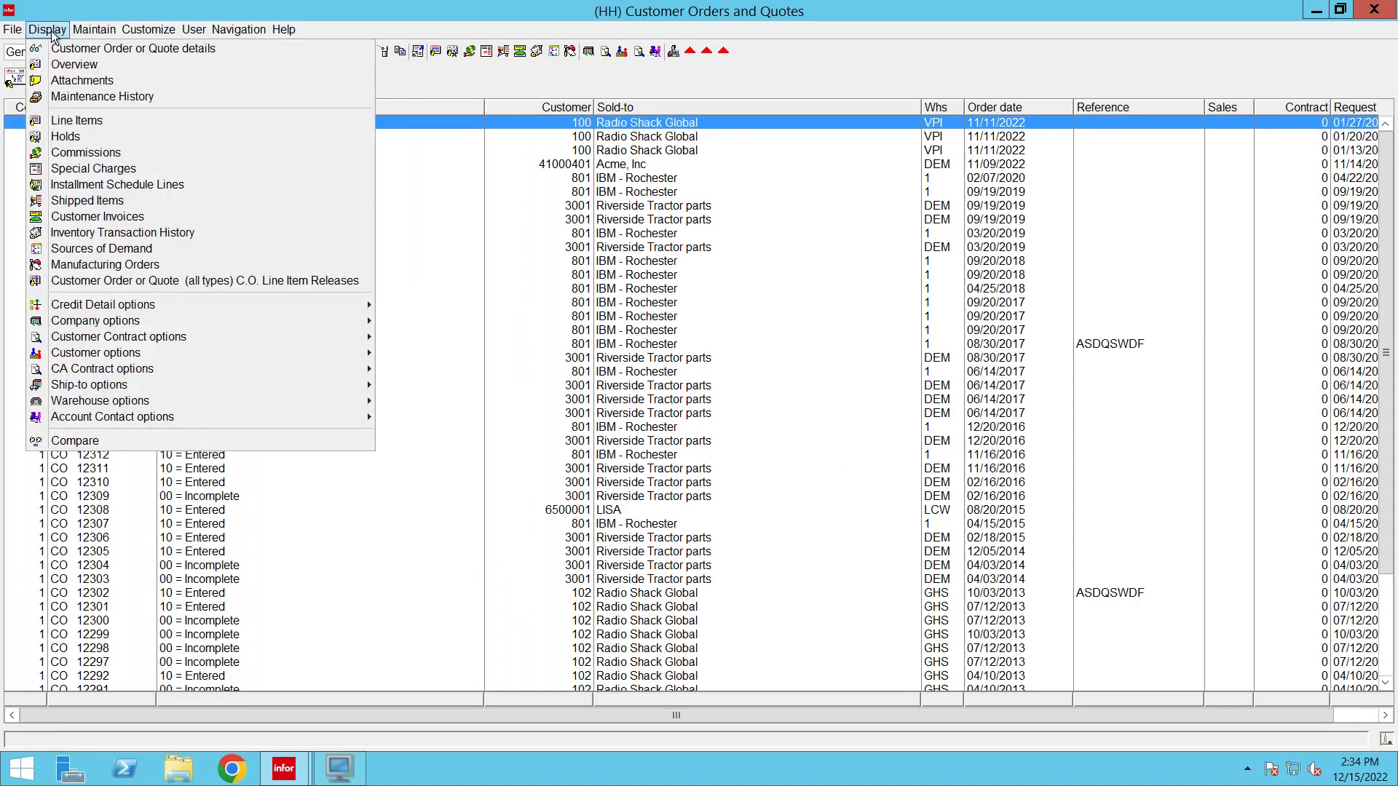
pyautogui.click(79, 122)
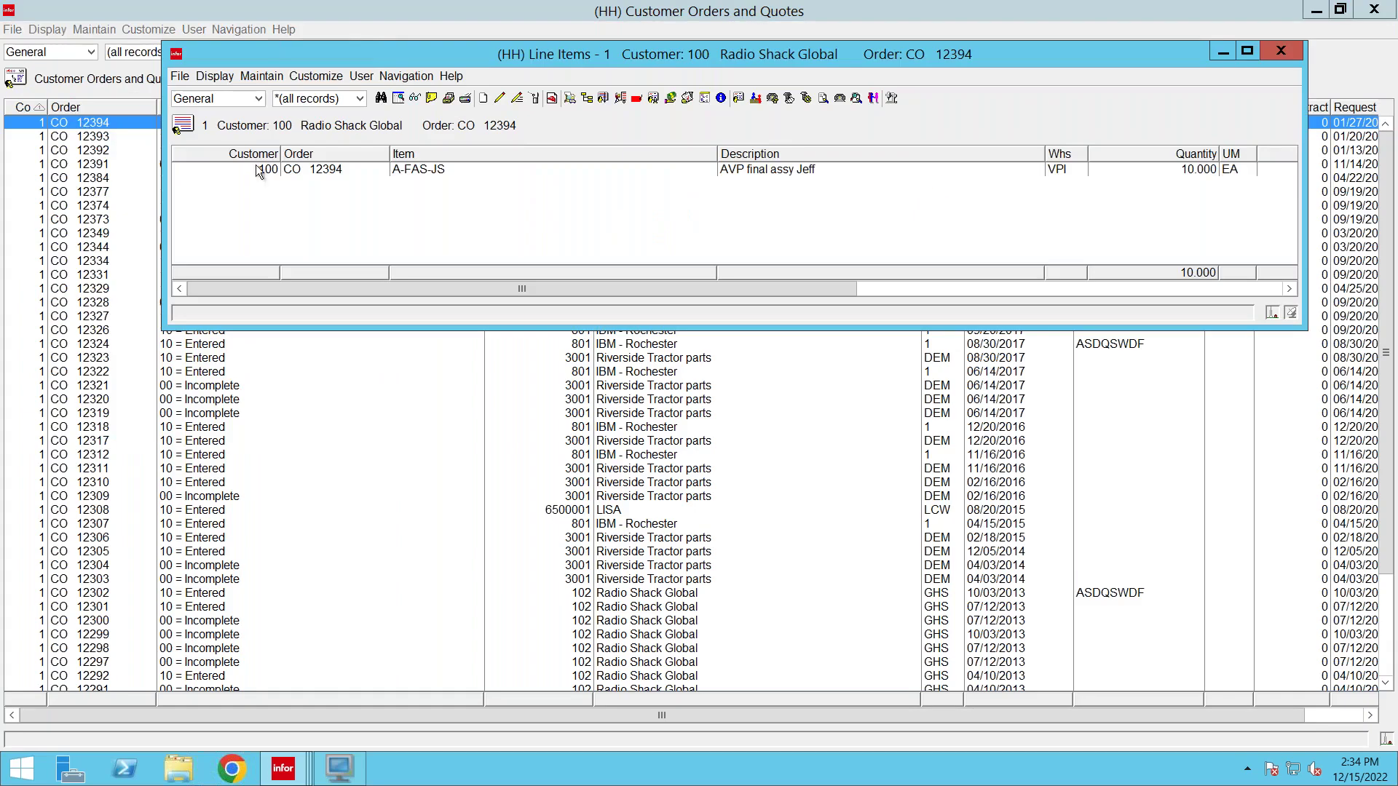
# Display the ATP details of the A-FAS-JS line item and check the line's available quantity and promise date.
pyautogui.click(214, 76)
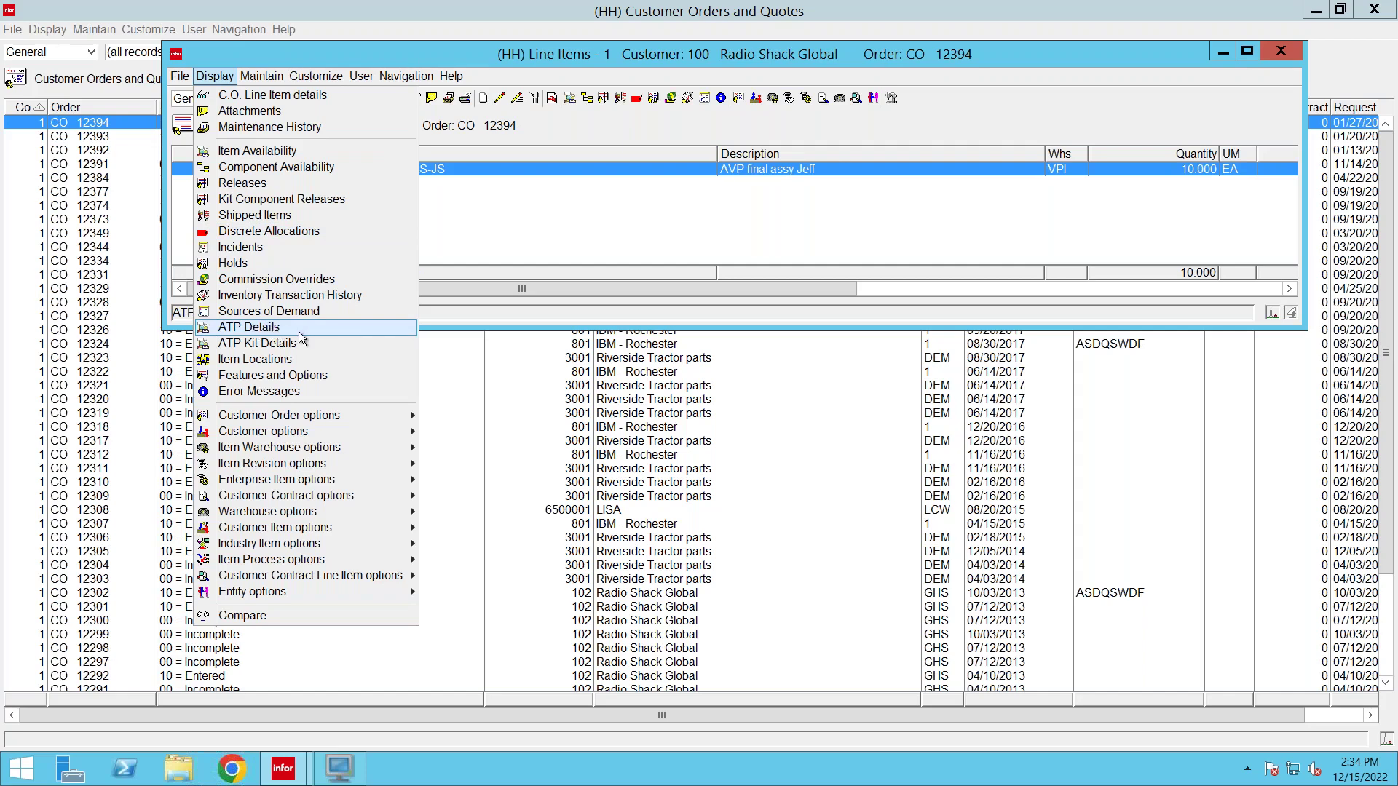
pyautogui.click(318, 340)
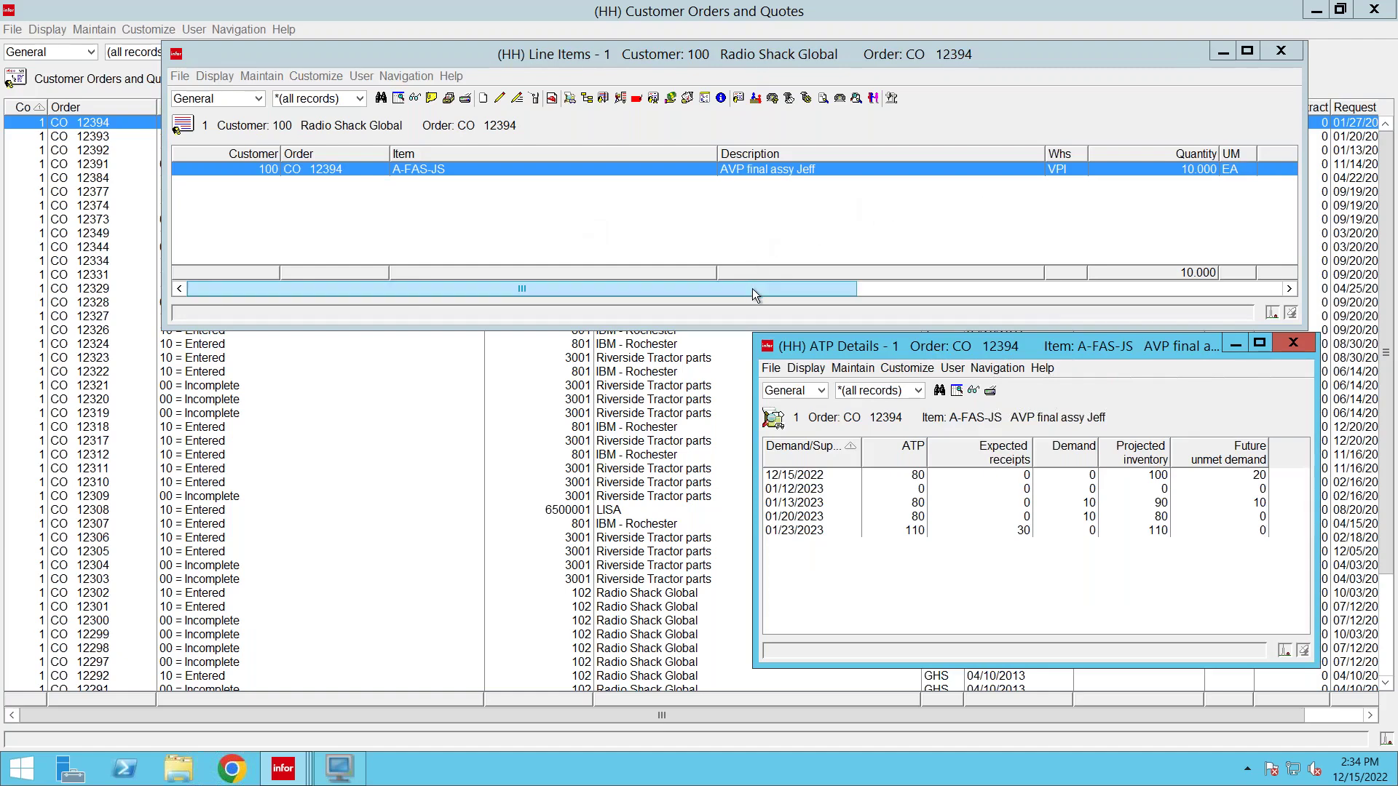
pyautogui.moveTo(753, 289); pyautogui.dragTo(967, 283)
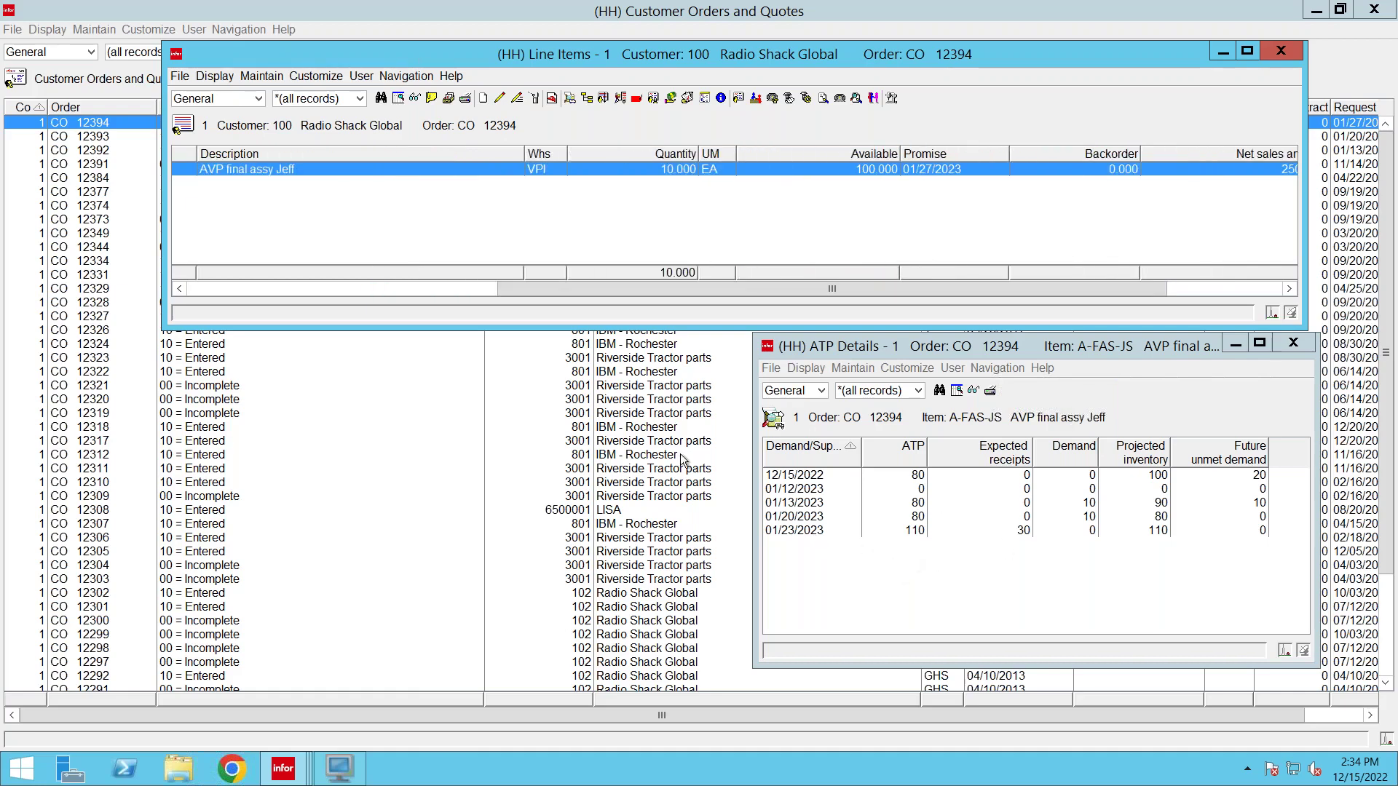
# Display the item availability of the A-FAS-JS line item and place its window beside the ATP Details for comparison.
pyautogui.click(229, 78)
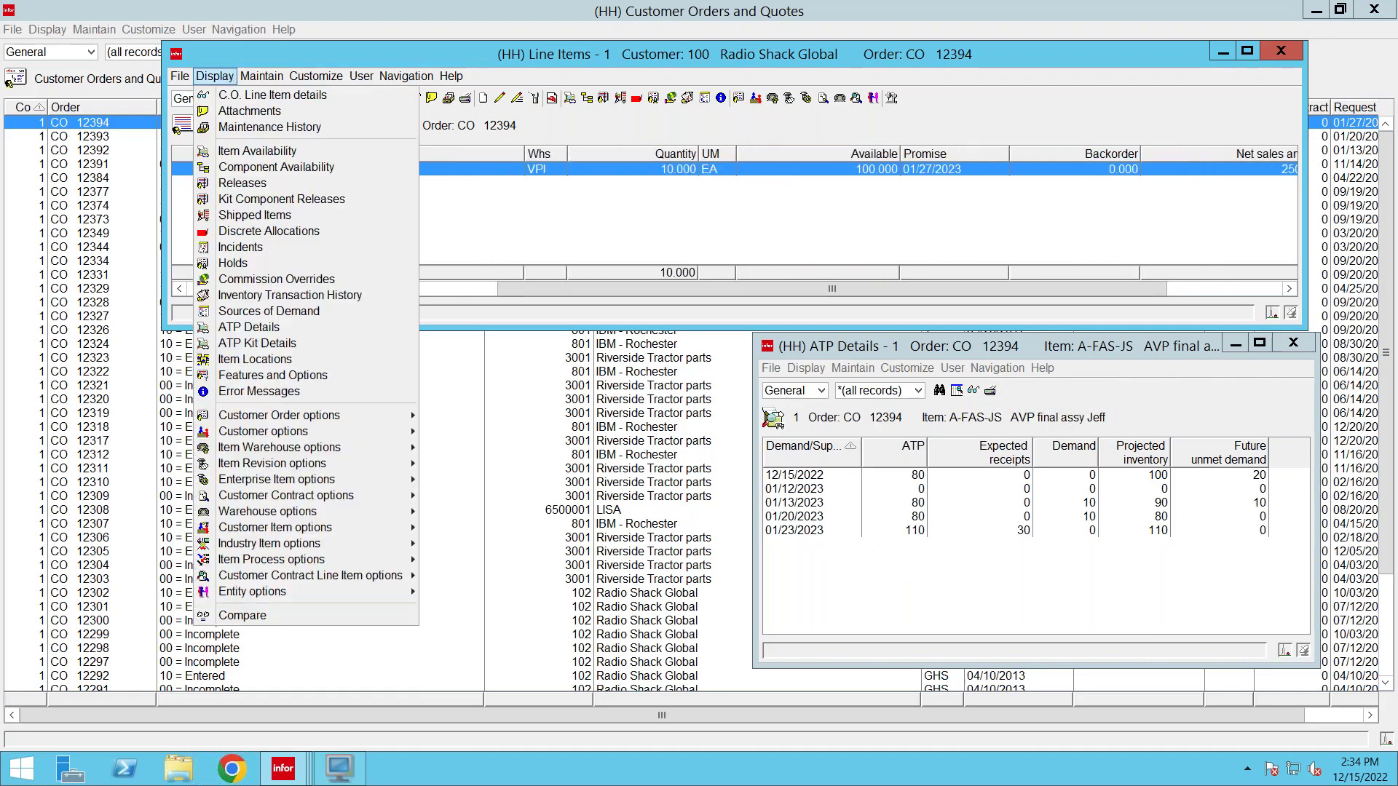
pyautogui.click(271, 153)
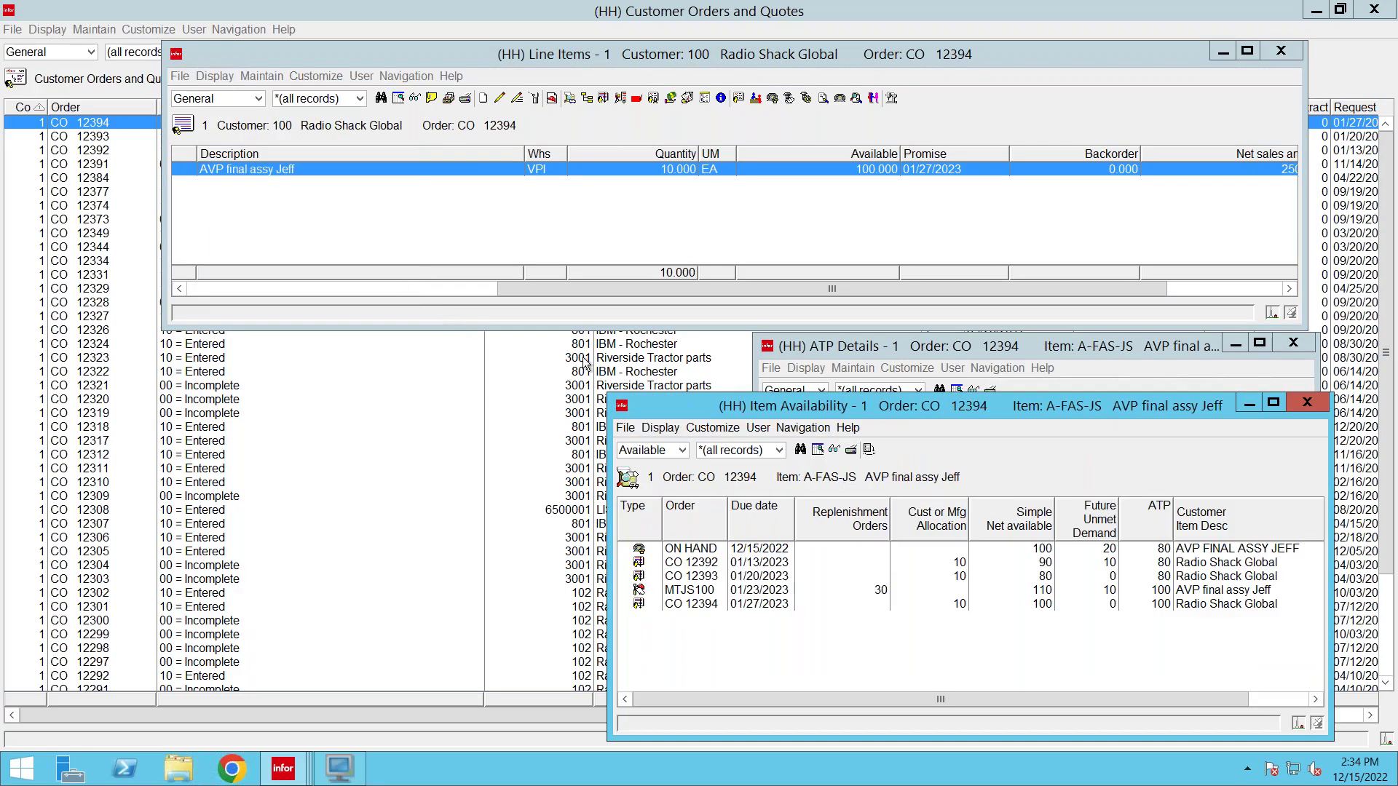
pyautogui.moveTo(589, 412); pyautogui.dragTo(89, 344)
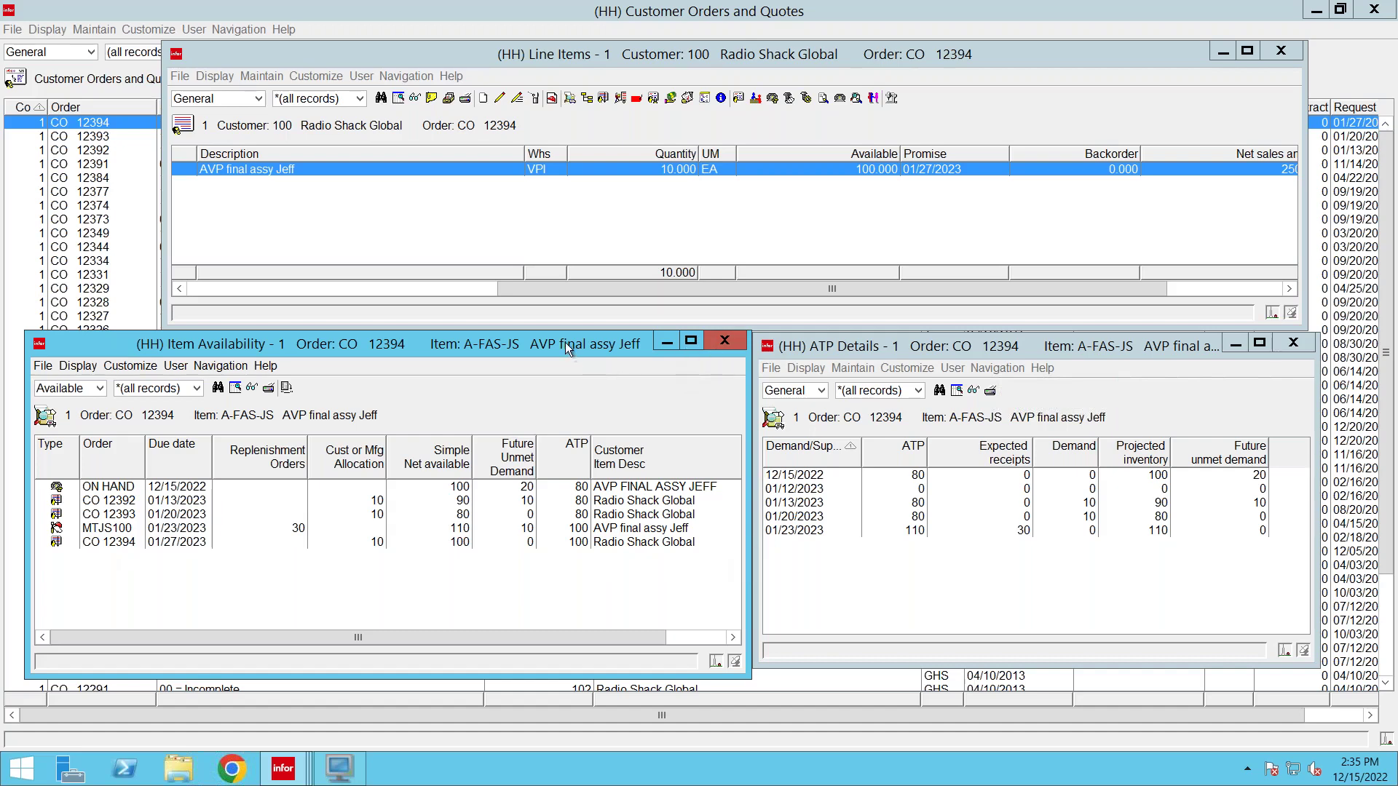
pyautogui.moveTo(530, 346); pyautogui.dragTo(498, 359)
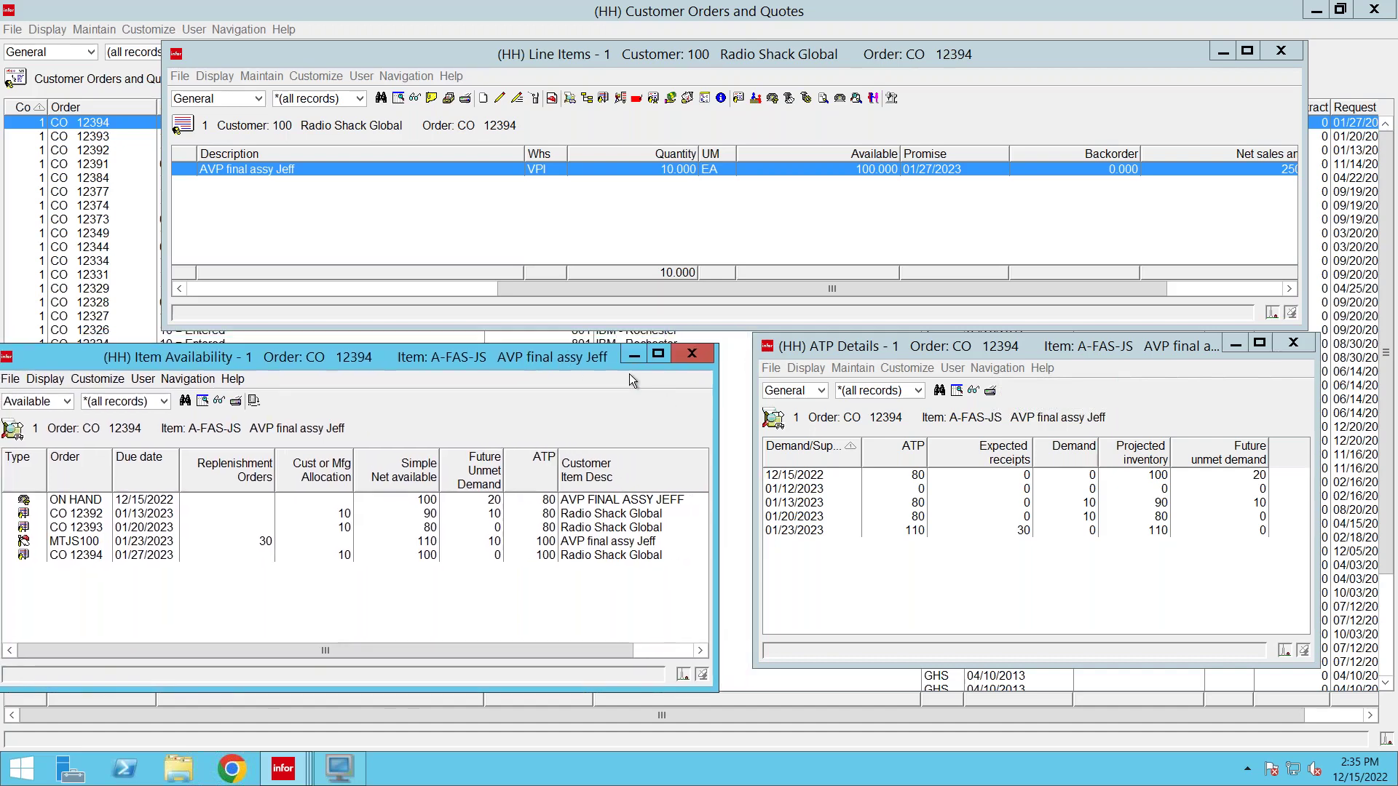
# Close the Item Availability, ATP Details and Line Items windows along with Customer Orders and Quotes.
pyautogui.click(693, 354)
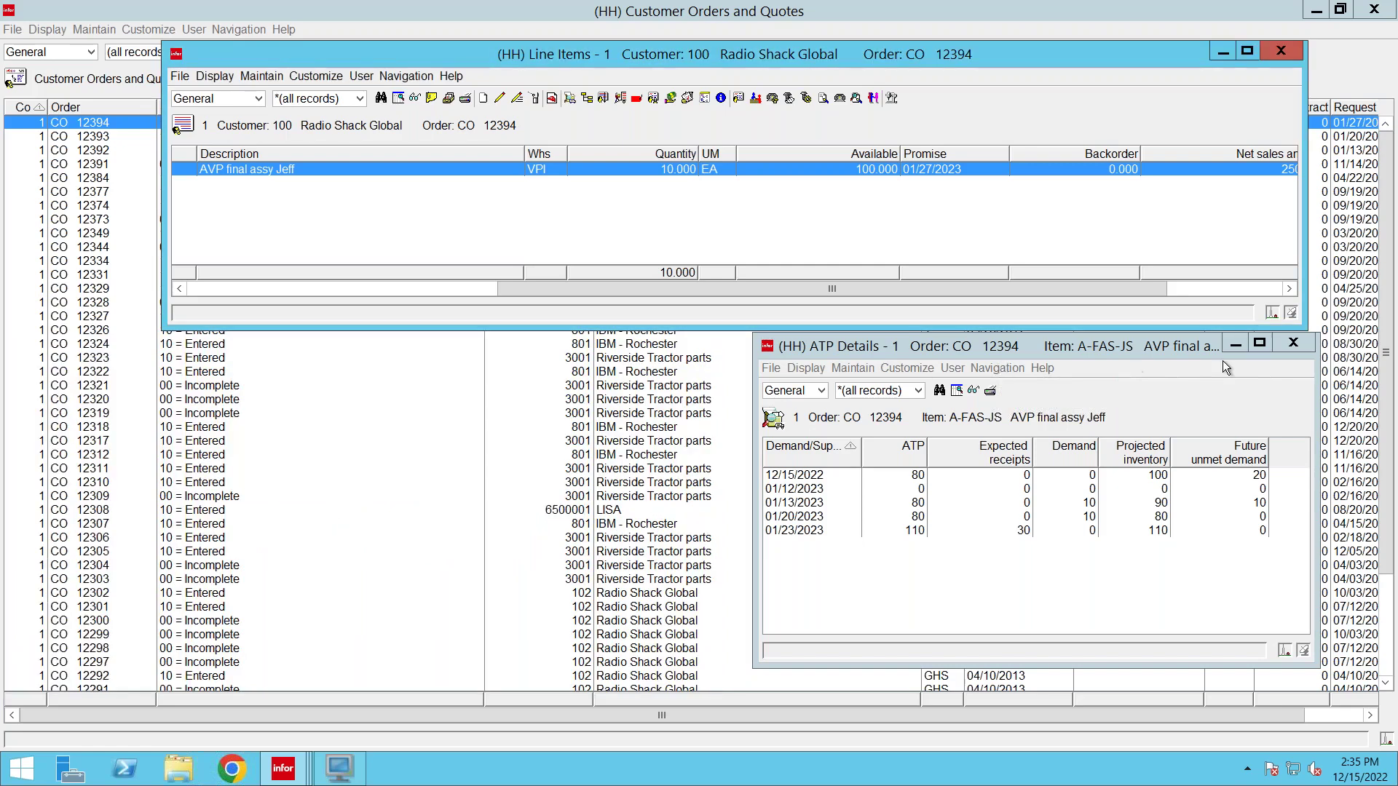
pyautogui.click(1293, 342)
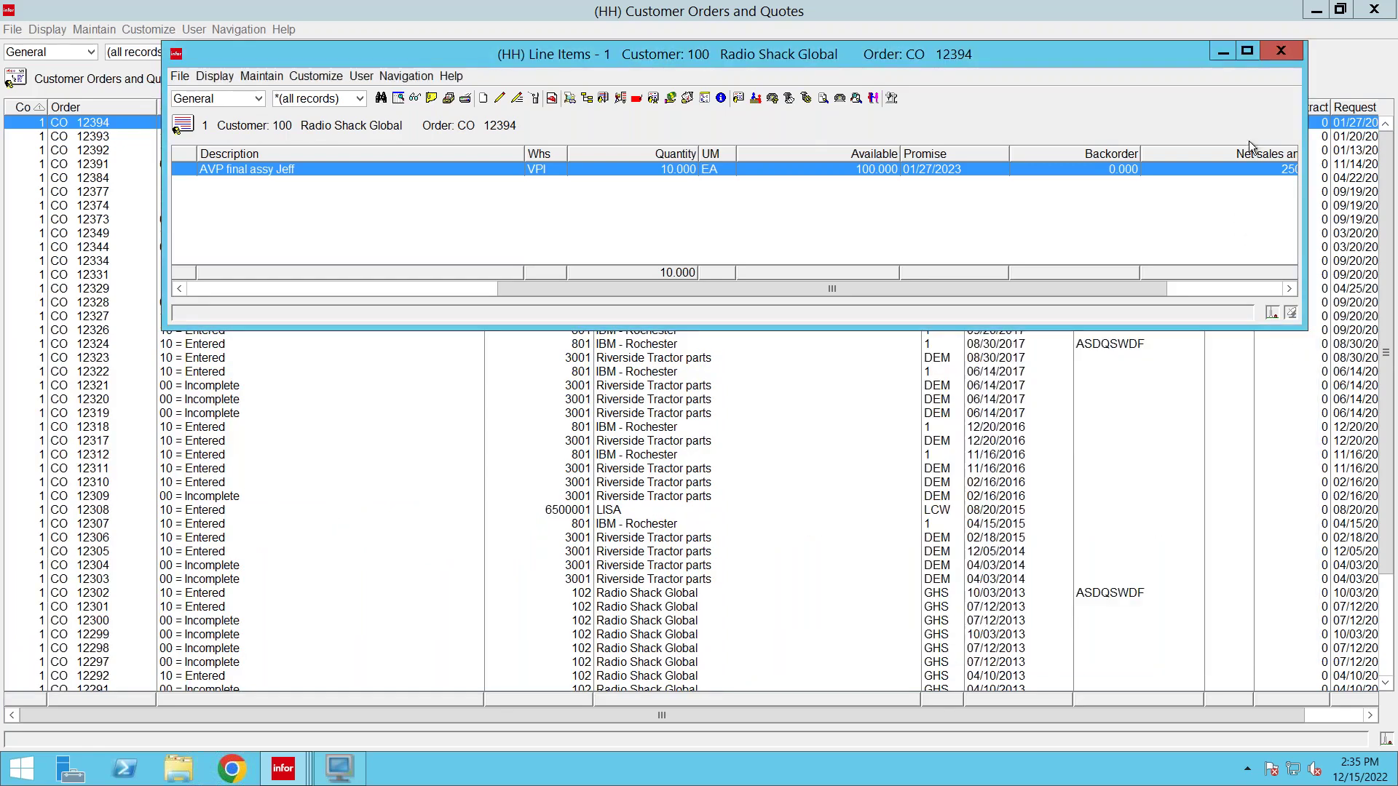
pyautogui.click(1279, 52)
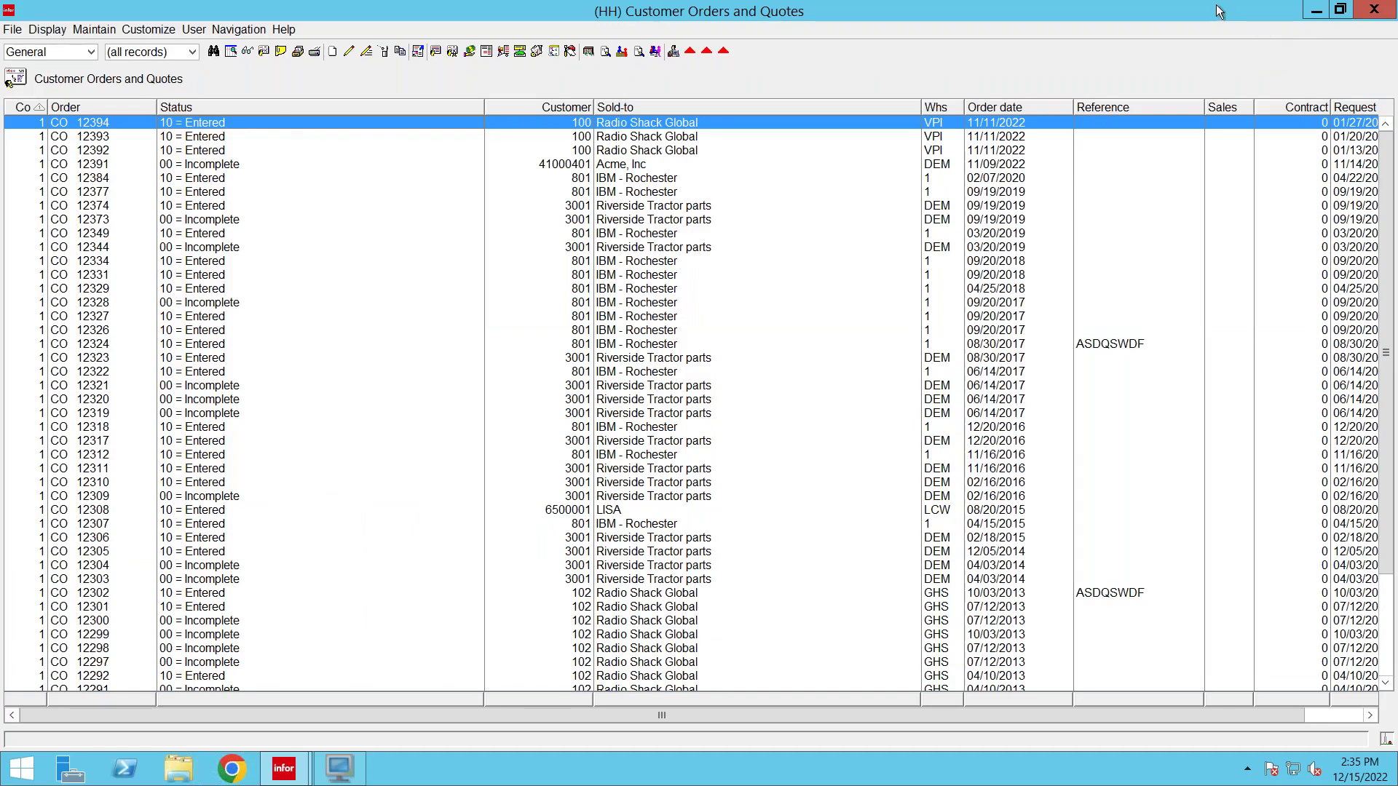
pyautogui.click(1374, 11)
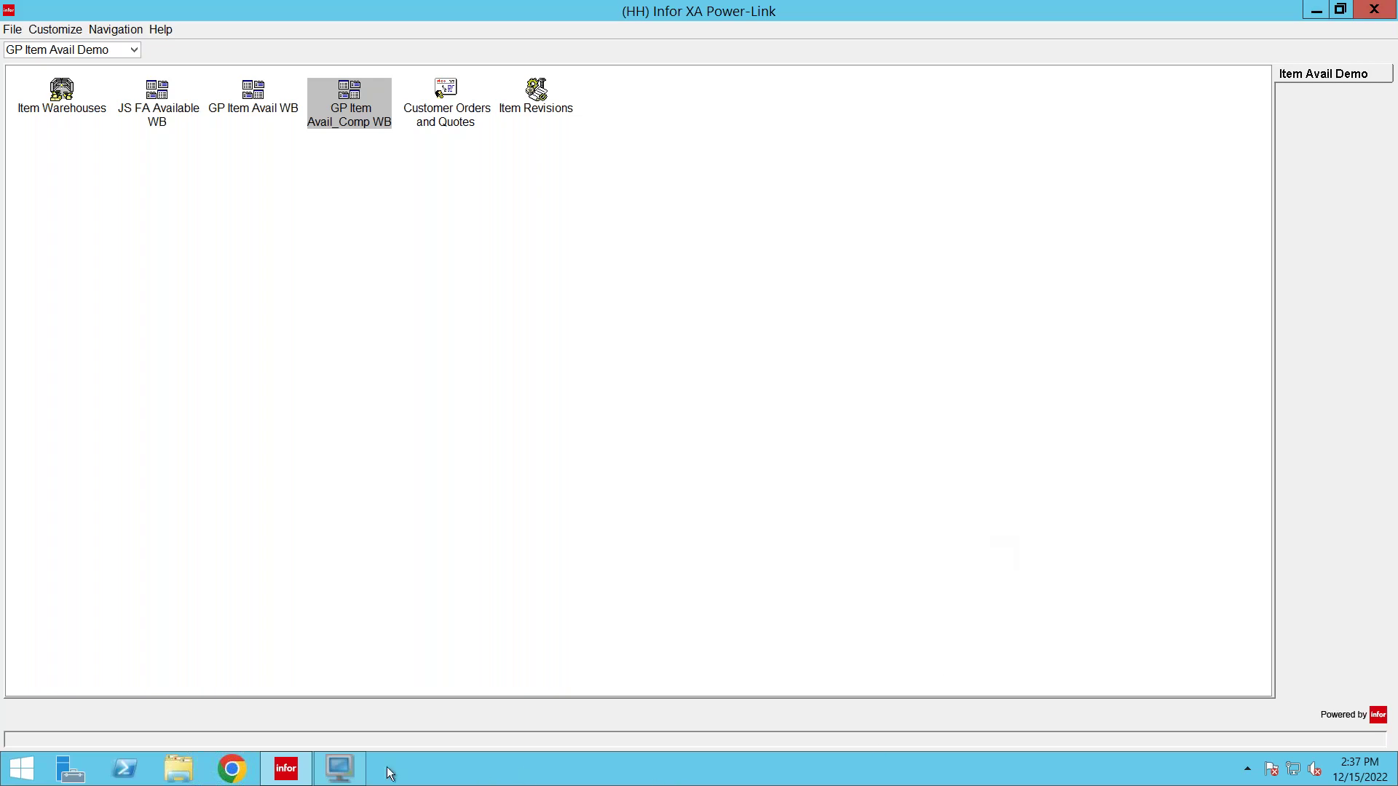
# Minimize Power-Link and the remote desktop session to return to the webinar presentation in PowerPoint.
pyautogui.click(1316, 11)
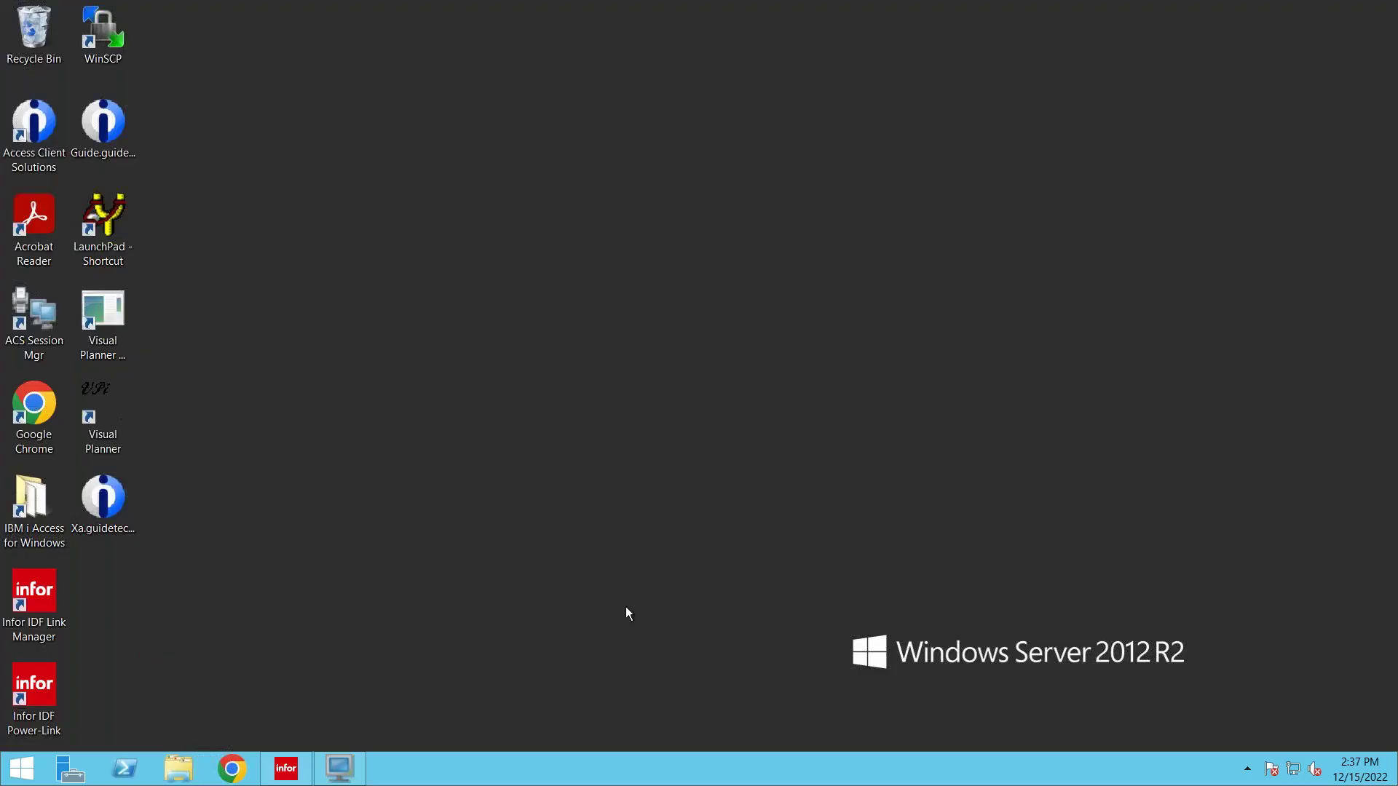
pyautogui.moveTo(811, 4)
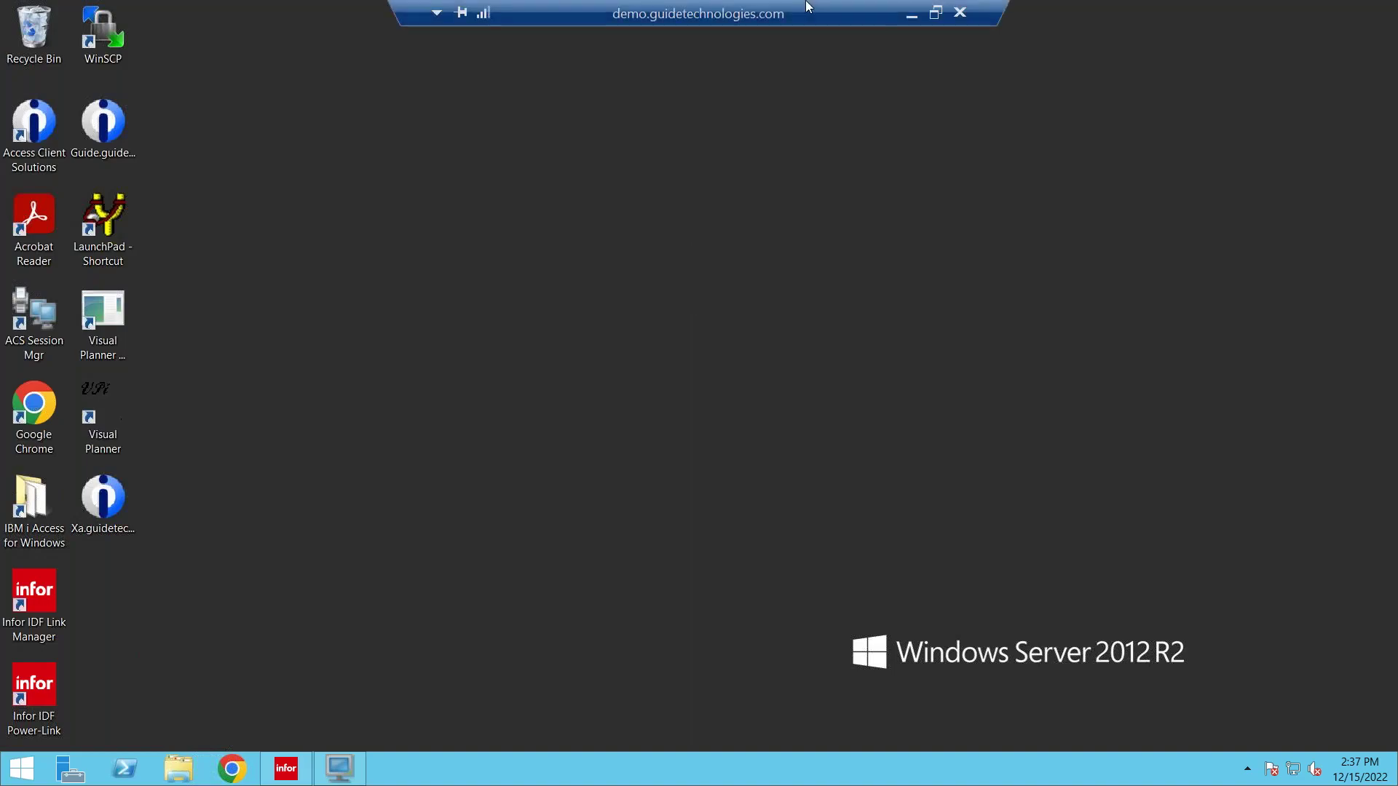
pyautogui.click(910, 19)
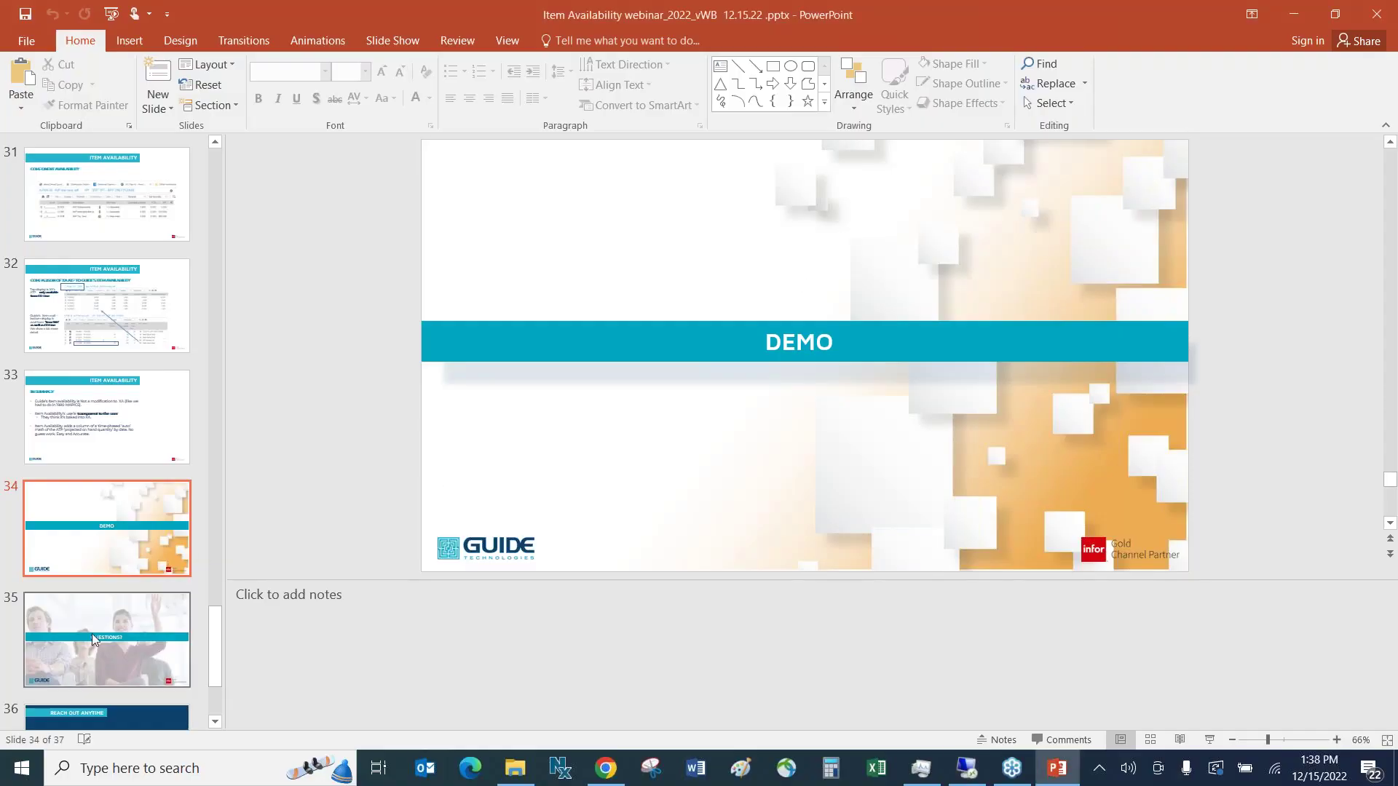
# Go past the Questions slide to slide 36, "Reach out anytime", and start the slide show from there.
pyautogui.click(109, 665)
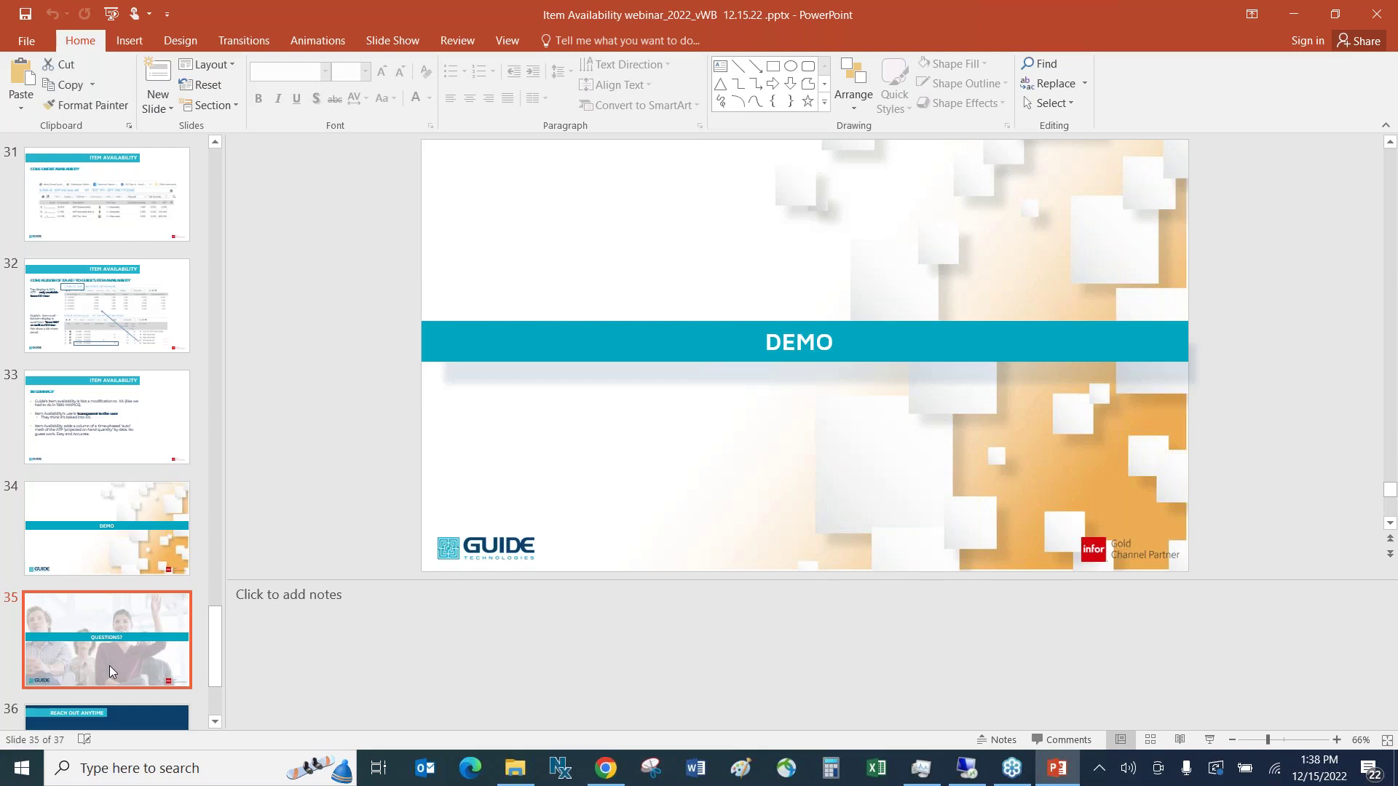
pyautogui.press('Down')
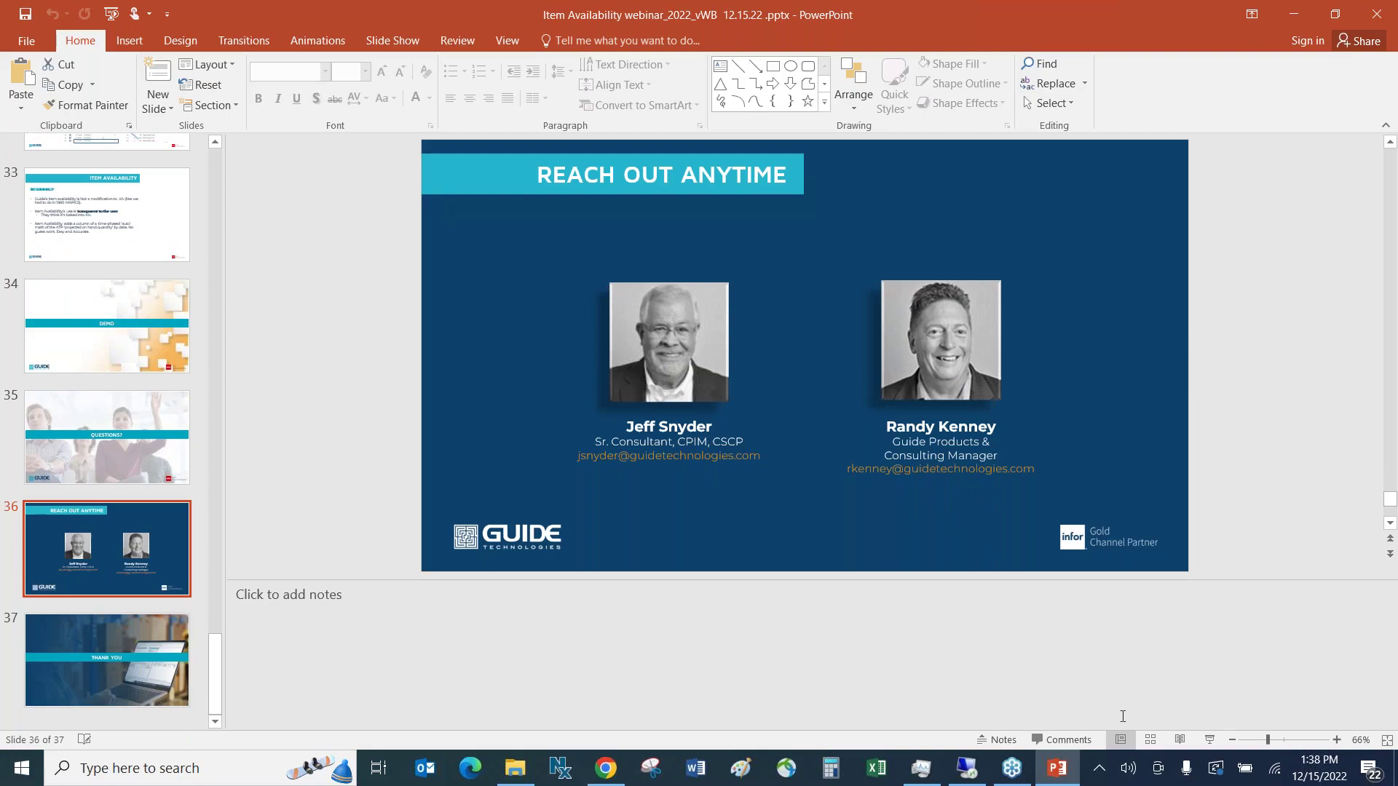
pyautogui.click(1209, 740)
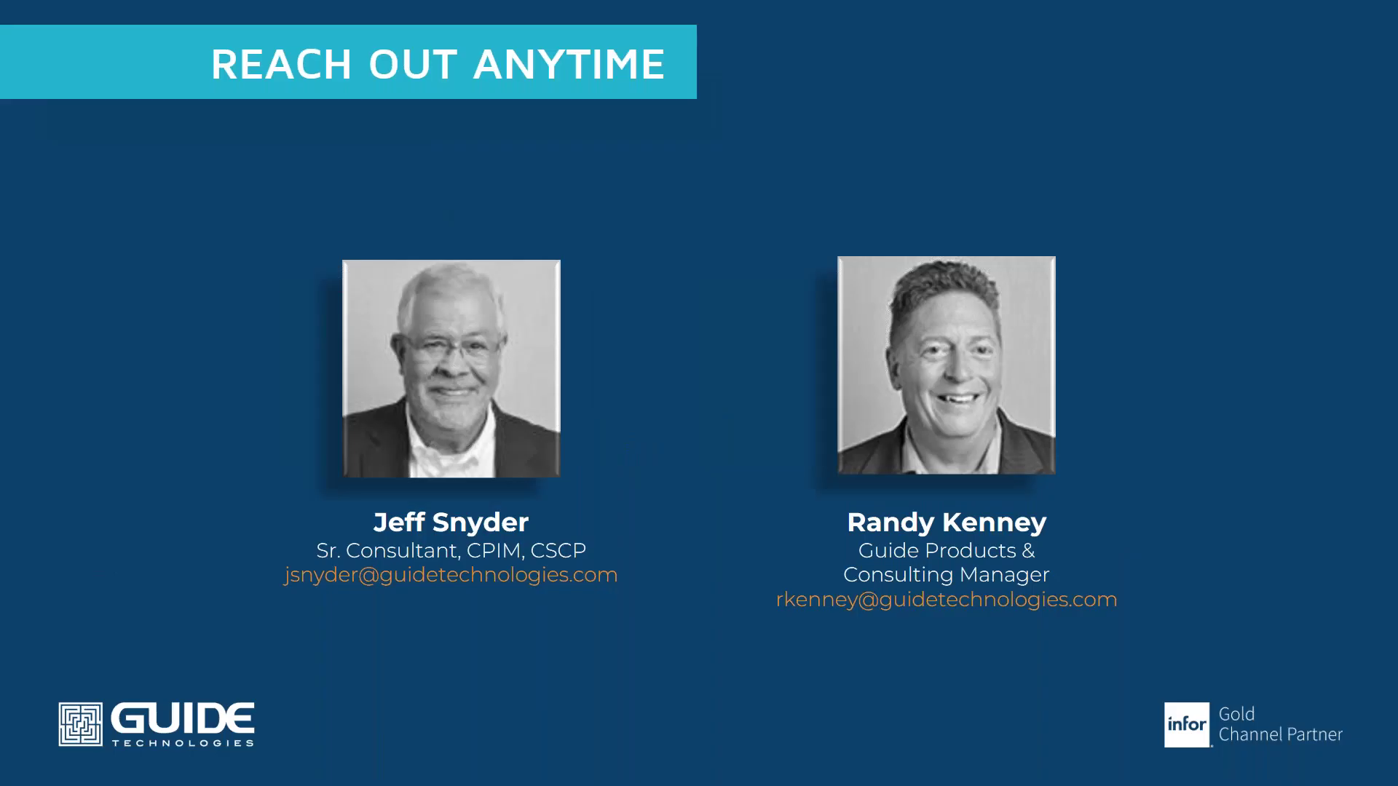